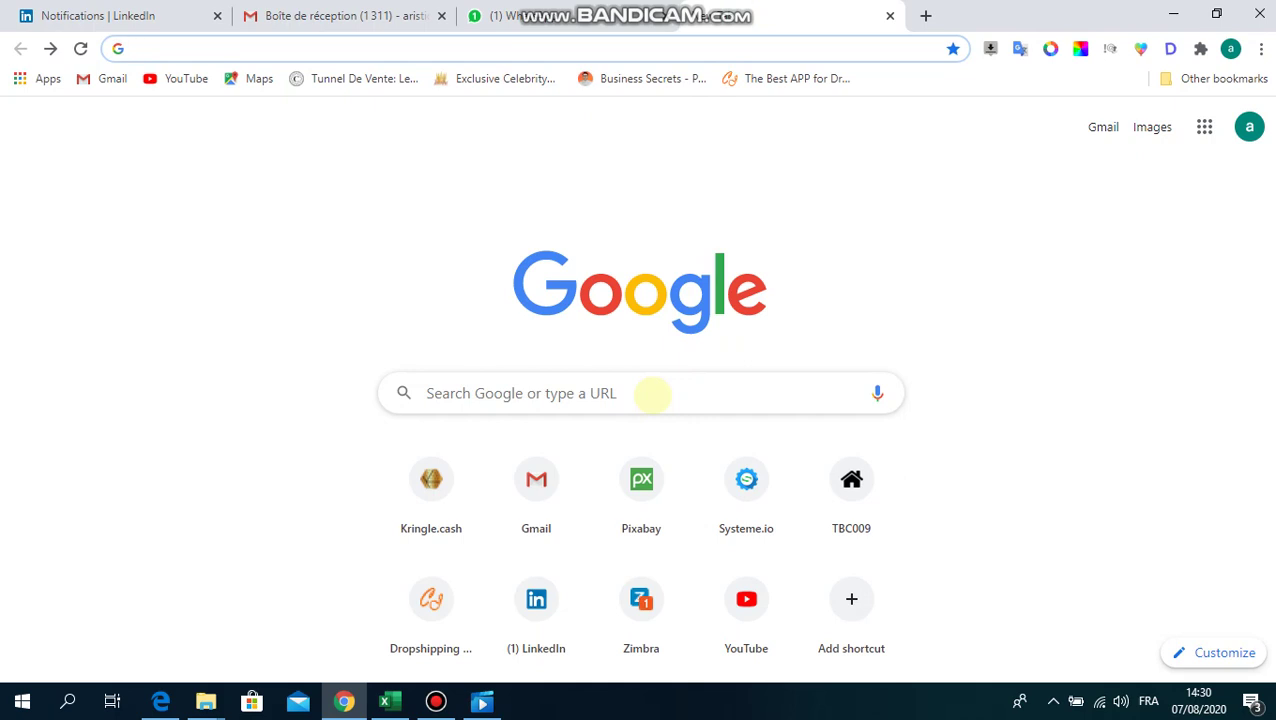
- Search Google for "télécharger apowersoft pc" and open the CommentCaMarche download page for Apowersoft Screen recorder
{"action": "left_click", "coordinate": [652, 394]}
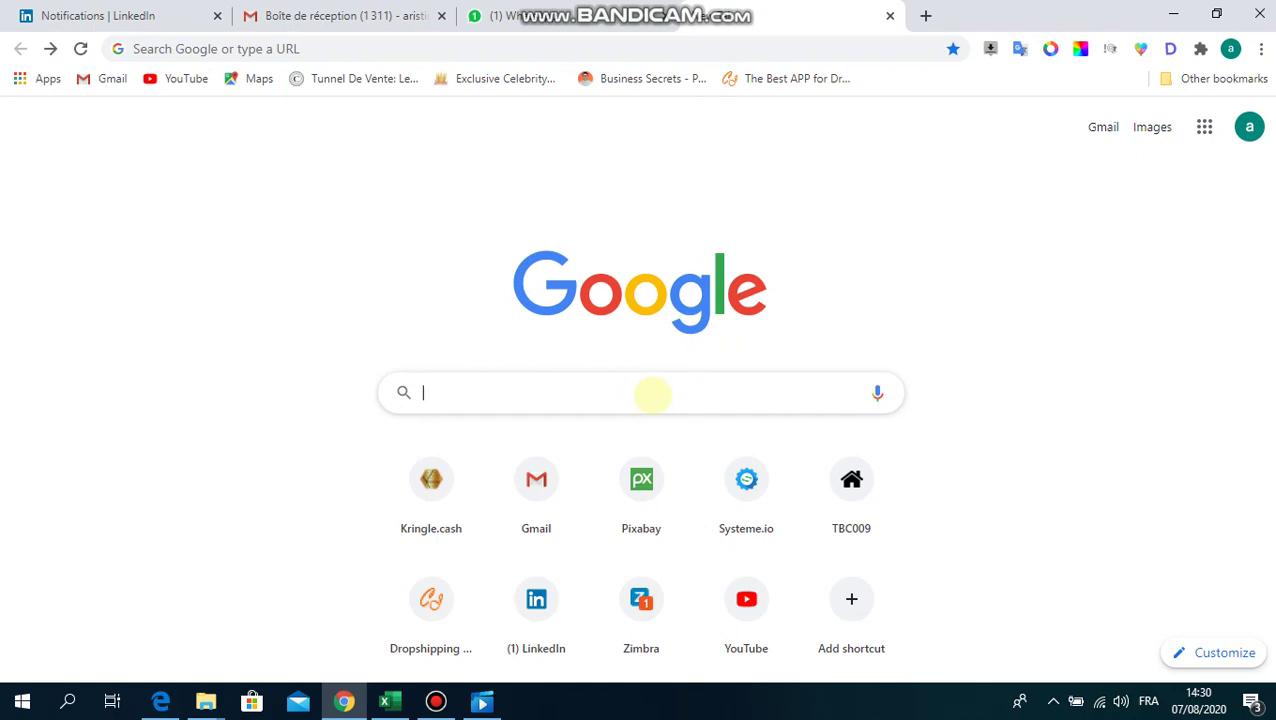
{"action": "type", "text": "télécharger apowersoft pc"}
{"action": "left_click", "coordinate": [652, 394]}
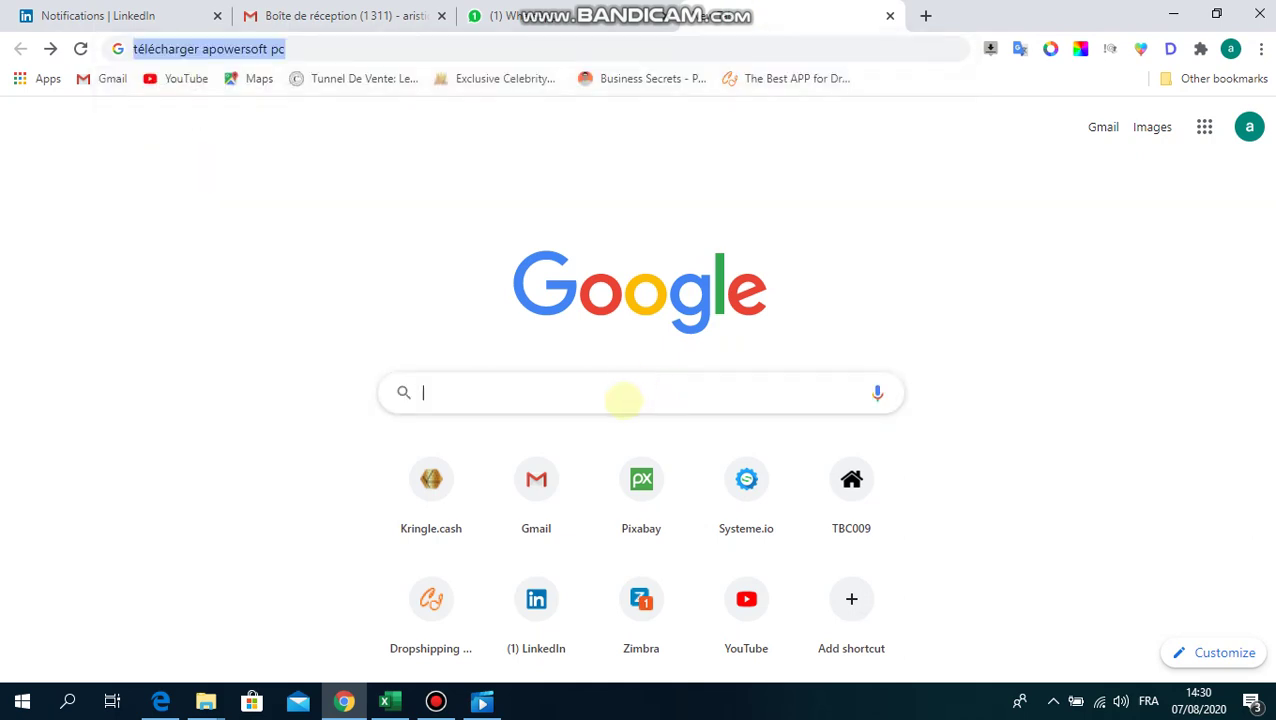
{"action": "right_click", "coordinate": [623, 400]}
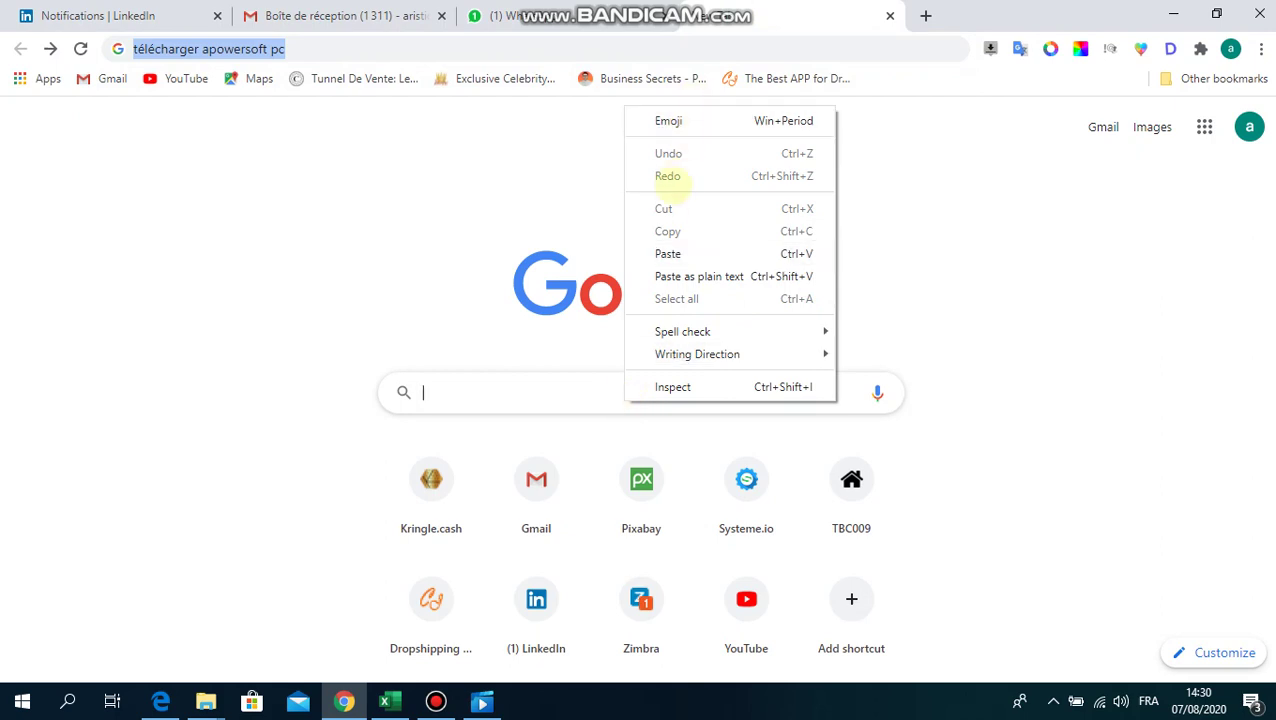
{"action": "left_click", "coordinate": [667, 253]}
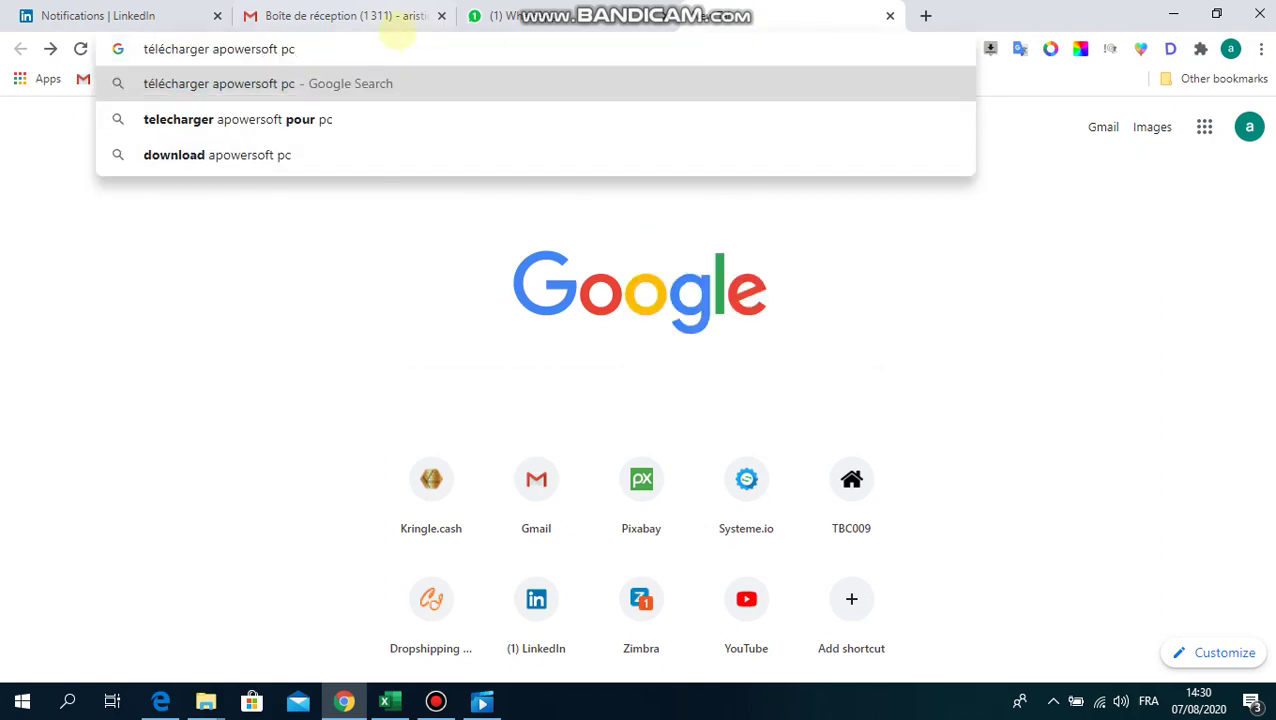
{"action": "key", "text": "Return"}
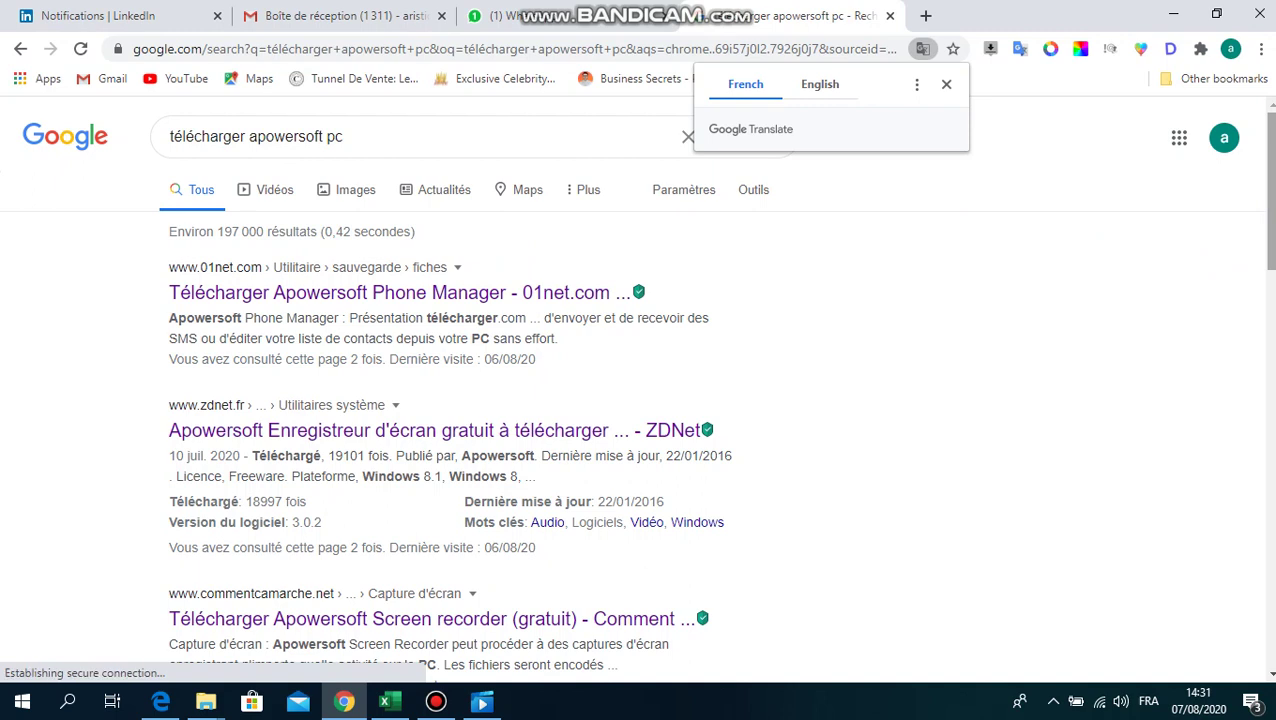
{"action": "left_click_drag", "start_coordinate": [1268, 190], "coordinate": [1268, 190]}
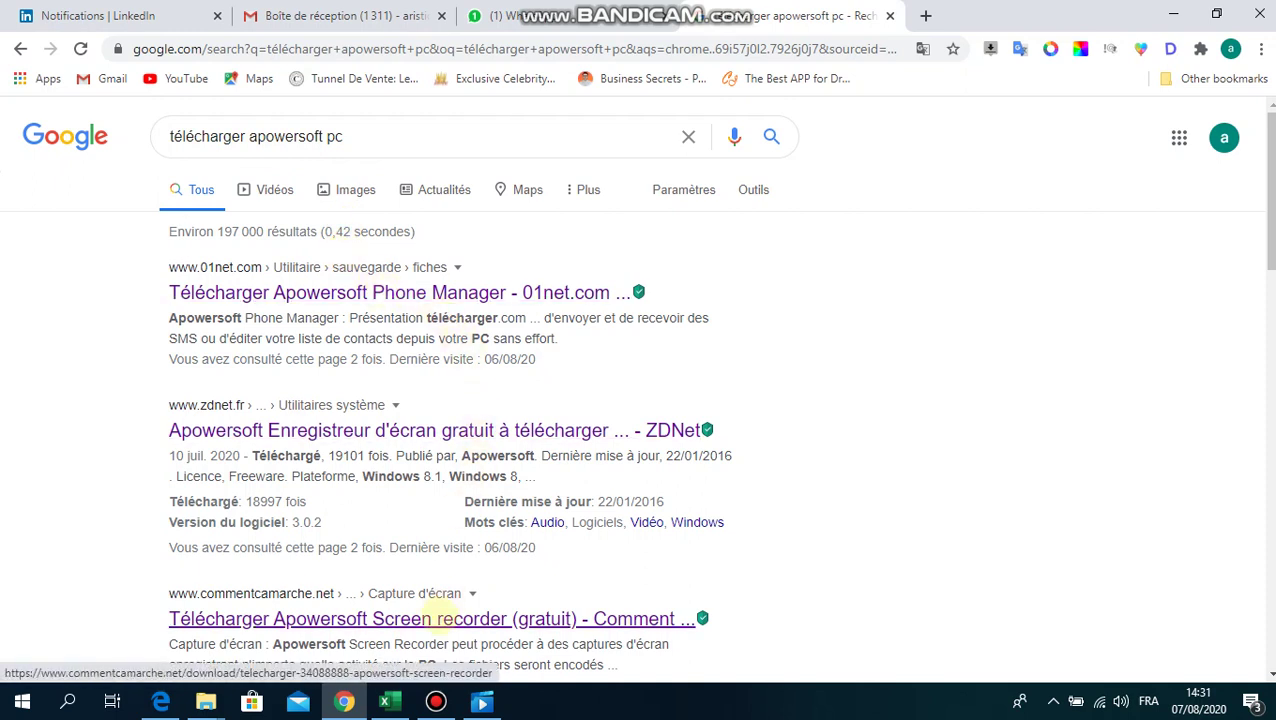
{"action": "left_click", "coordinate": [445, 618]}
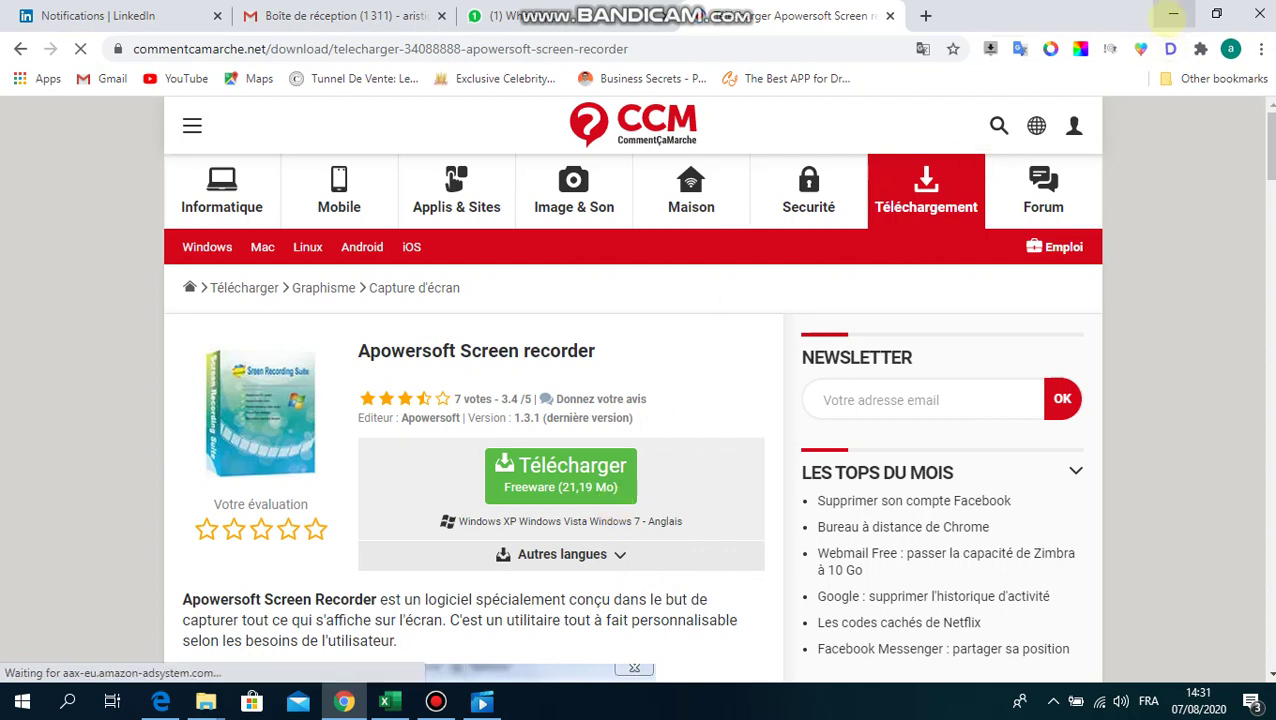
- Minimise the browser, launch ApowerREC from the desktop and reposition its window
{"action": "left_click", "coordinate": [1172, 14]}
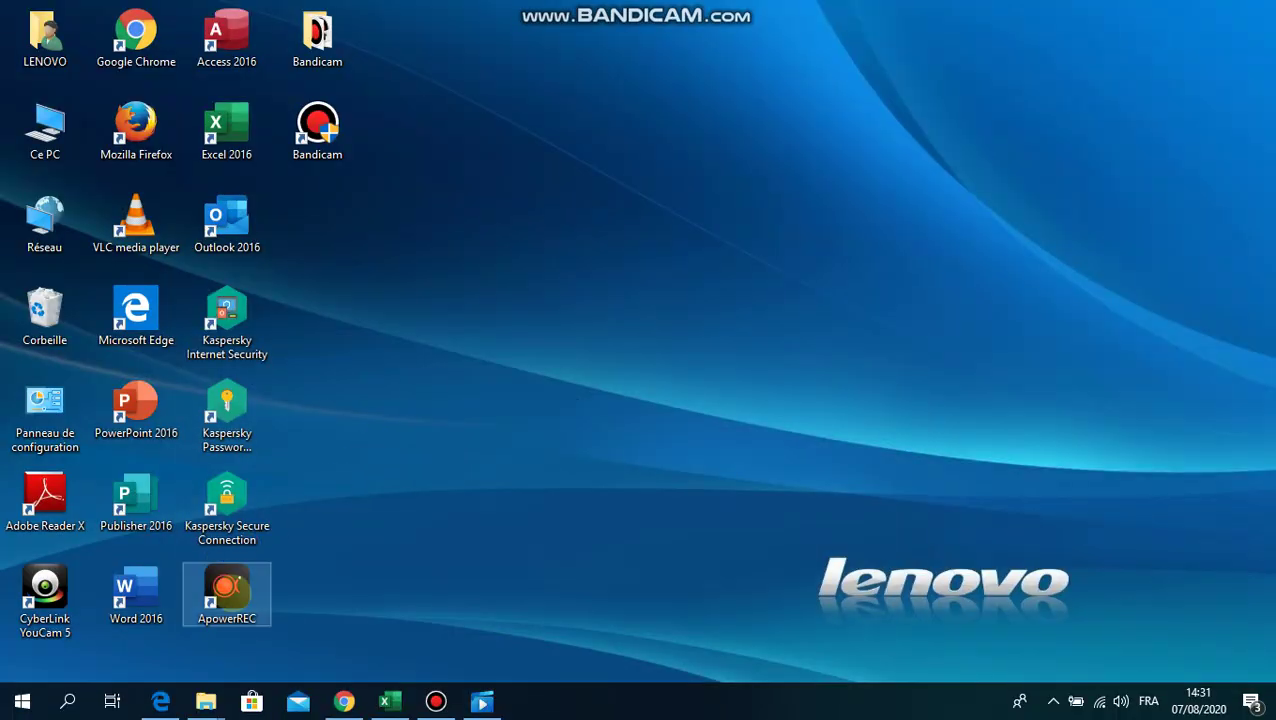
{"action": "left_click", "coordinate": [226, 592]}
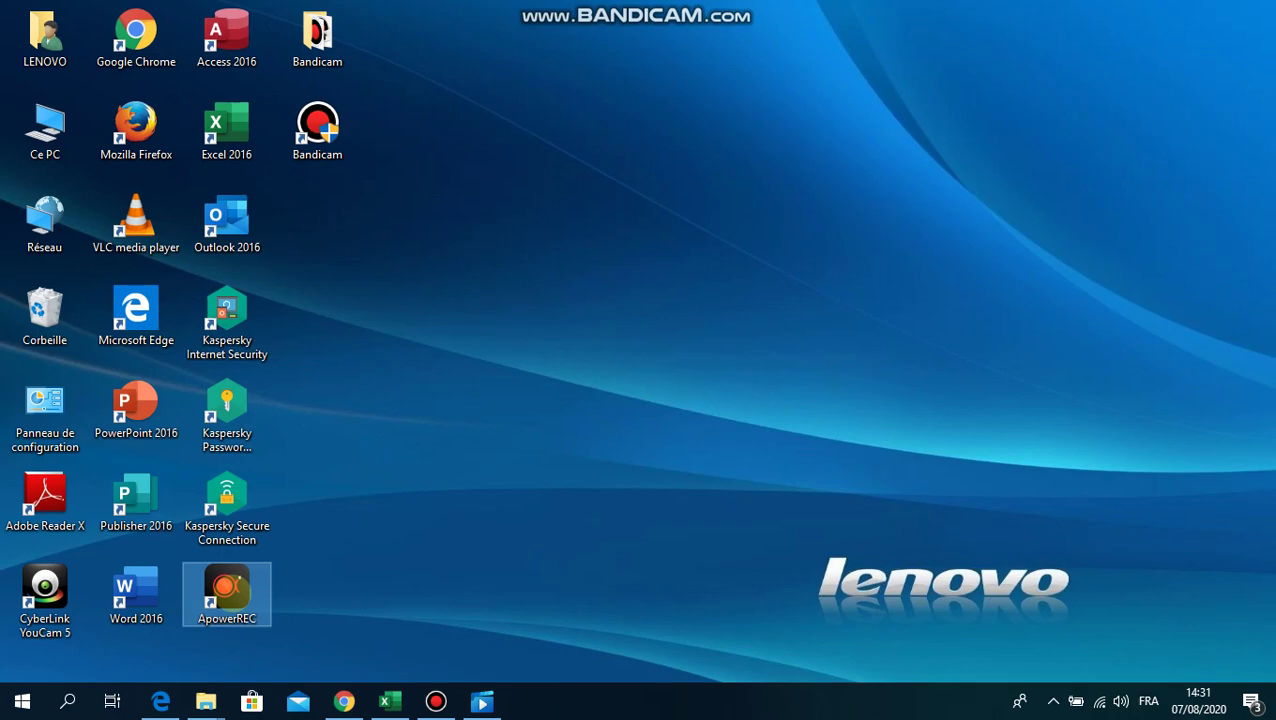
{"action": "double_click", "coordinate": [227, 590]}
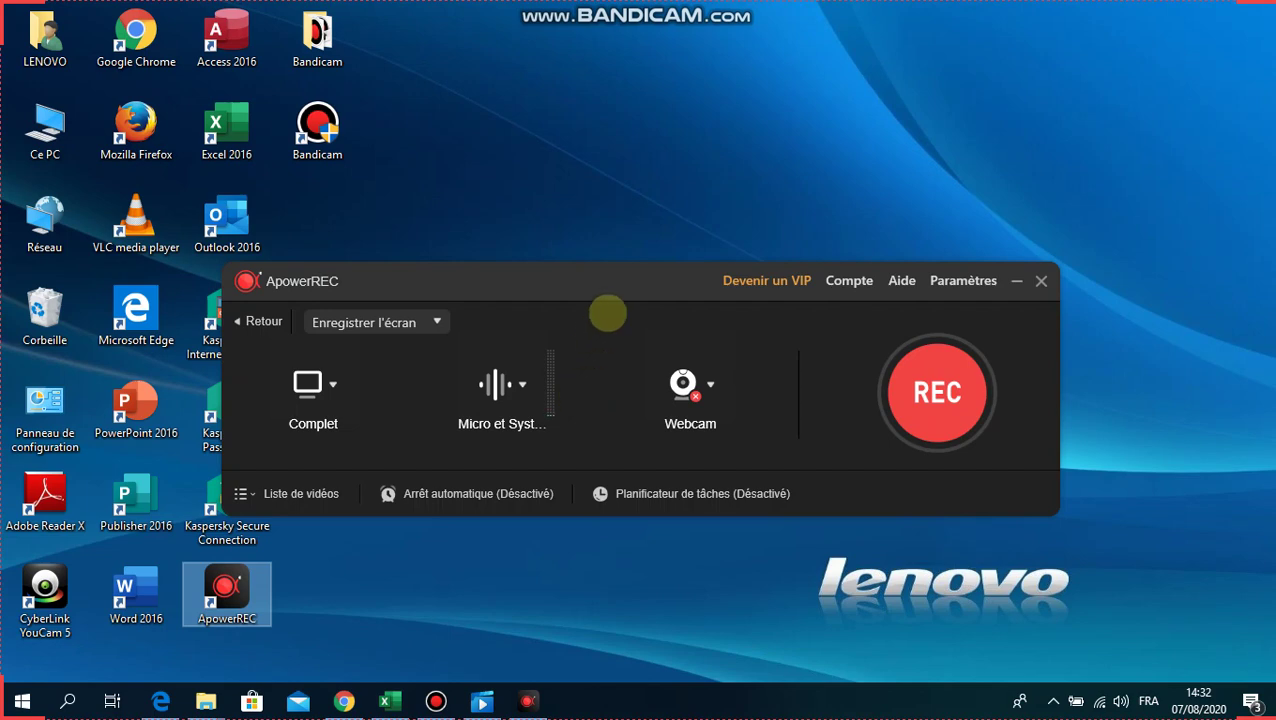
{"action": "left_click_drag", "start_coordinate": [632, 280], "coordinate": [702, 230]}
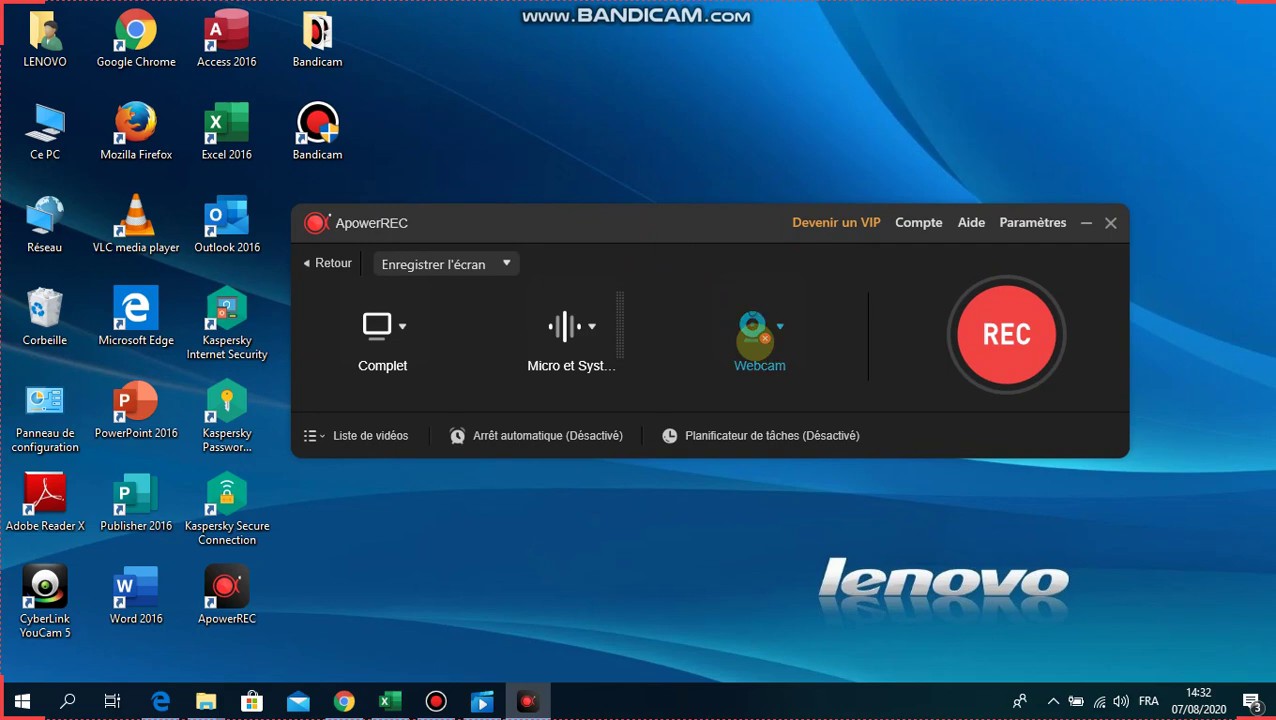
- Try the EasyCamera webcam overlay in ApowerREC and switch back to recording without the webcam
{"action": "left_click", "coordinate": [752, 318]}
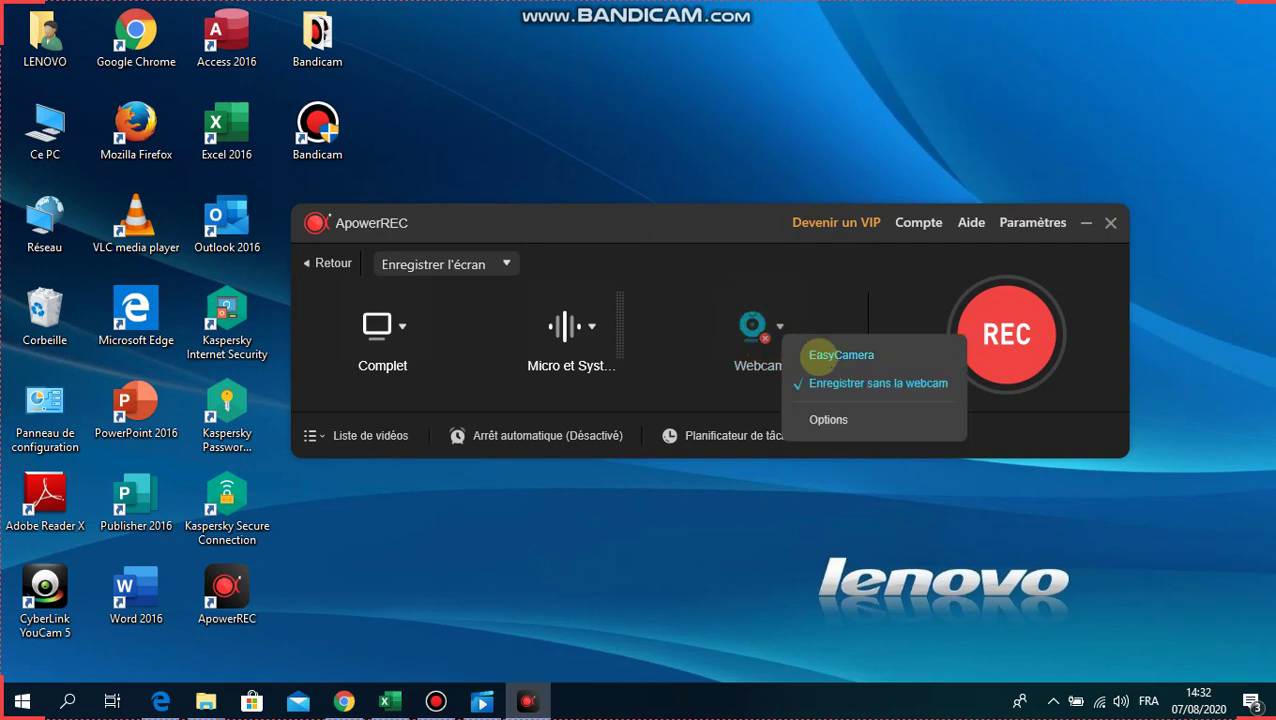
{"action": "left_click", "coordinate": [820, 356]}
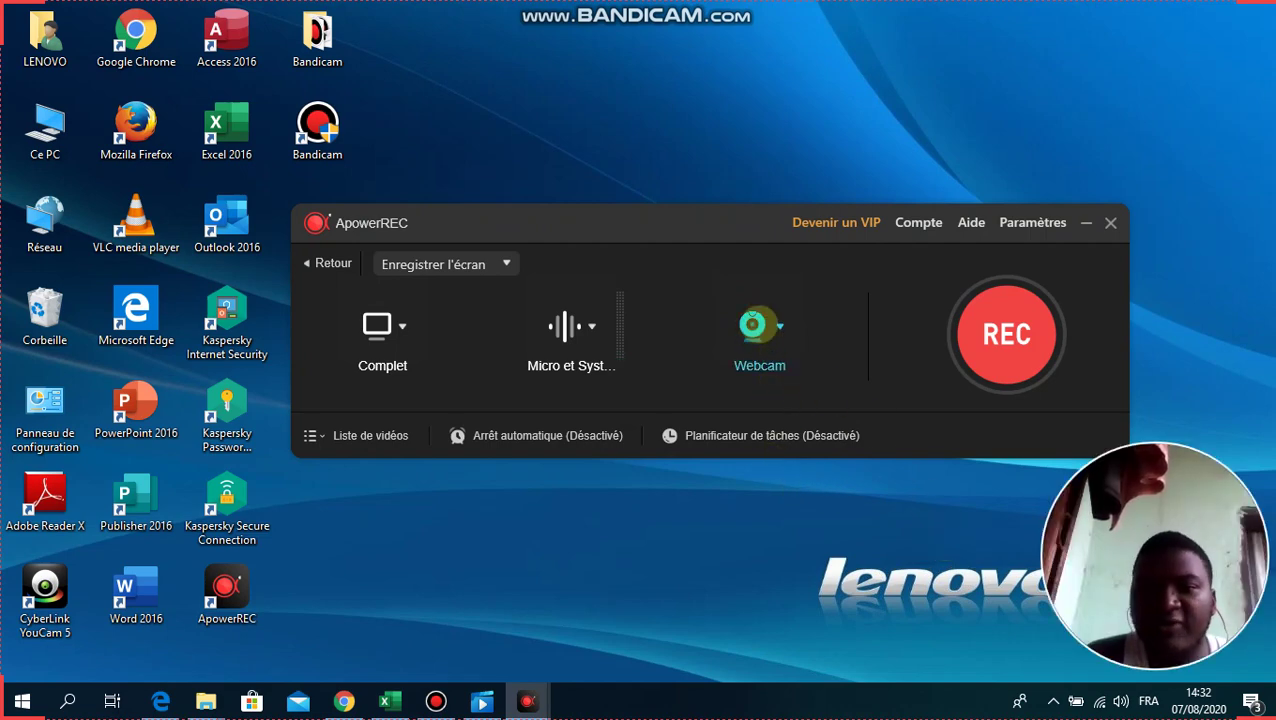
{"action": "left_click", "coordinate": [755, 325]}
{"action": "left_click", "coordinate": [810, 381]}
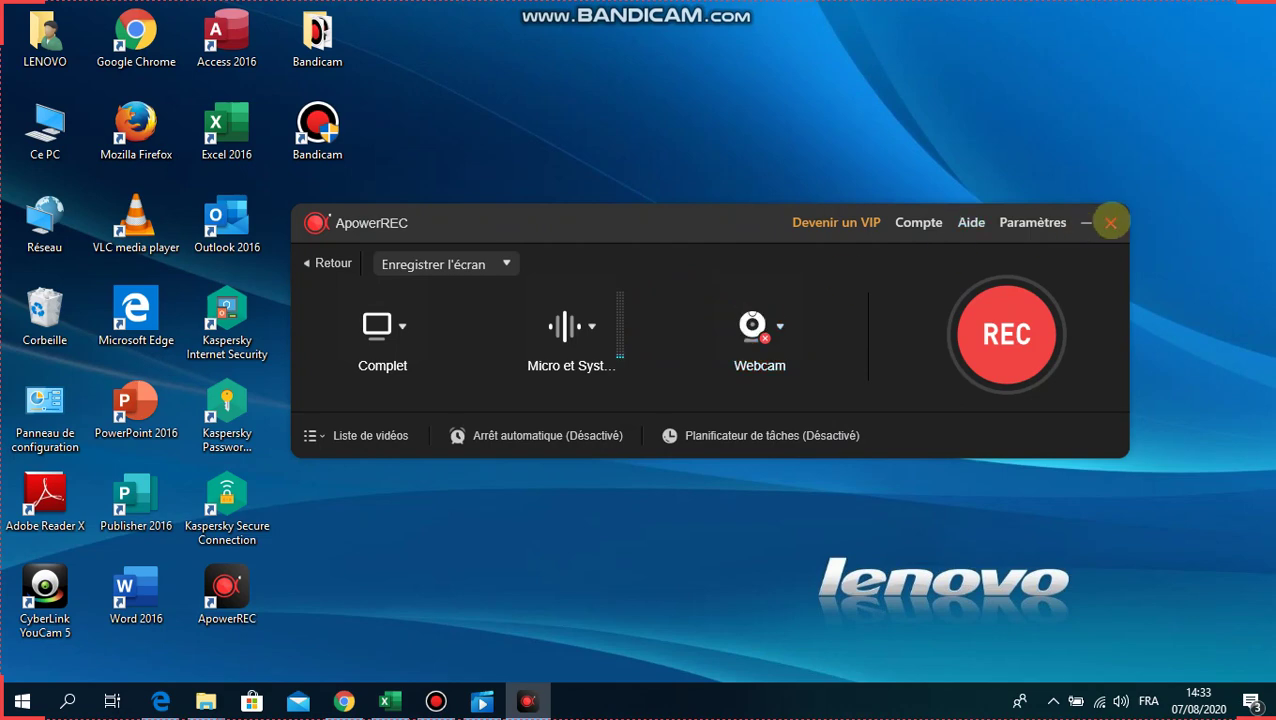
- Quit ApowerREC completely and return to the Google results page in Chrome
{"action": "left_click", "coordinate": [1110, 222]}
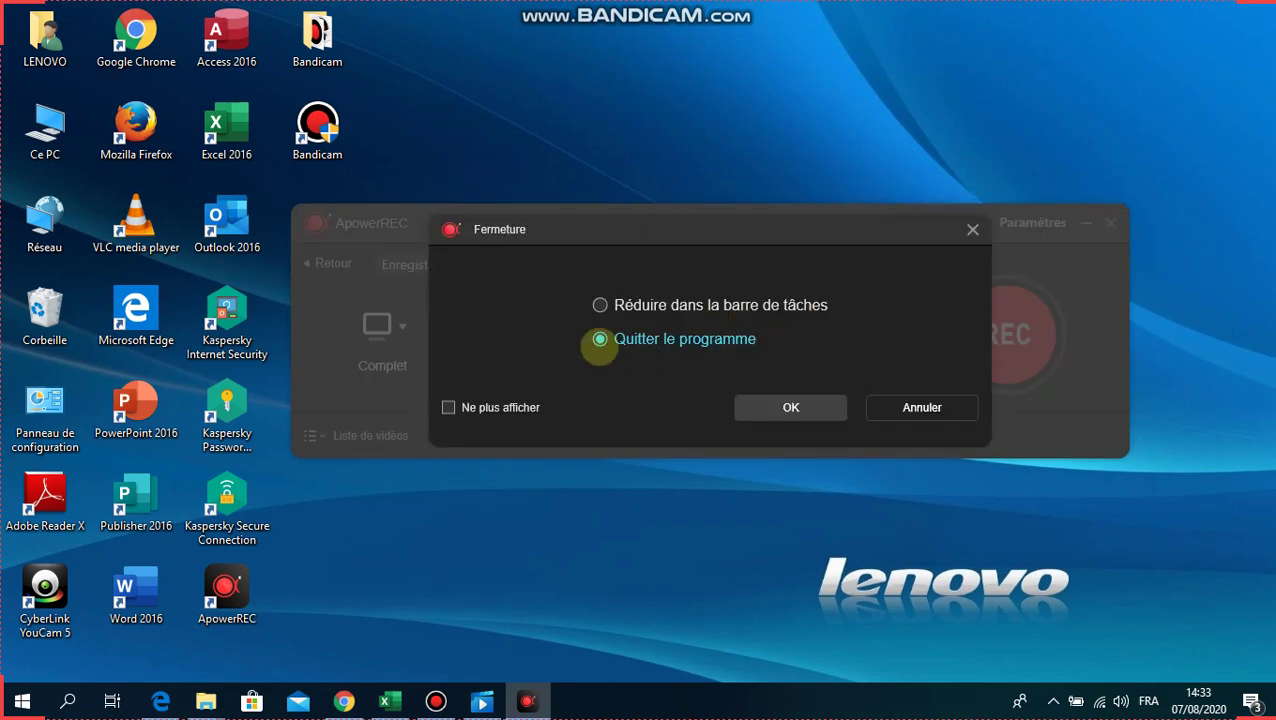
{"action": "left_click", "coordinate": [763, 404]}
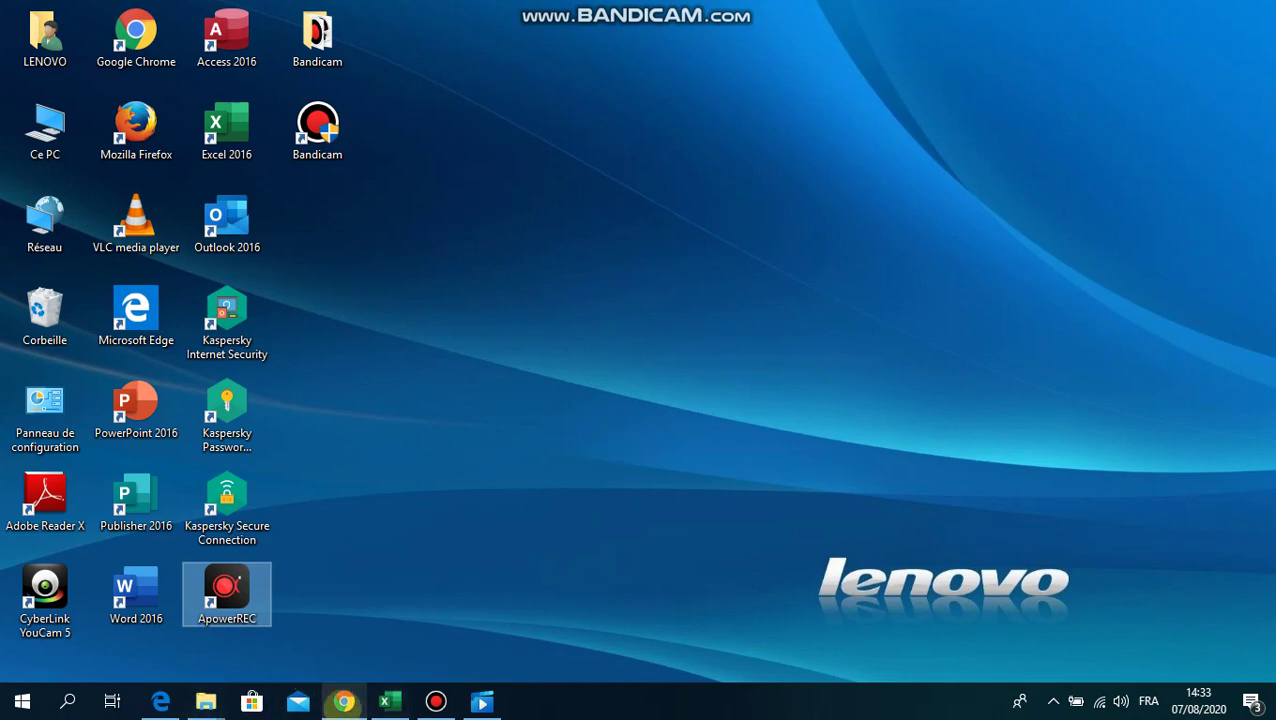
{"action": "left_click", "coordinate": [343, 701]}
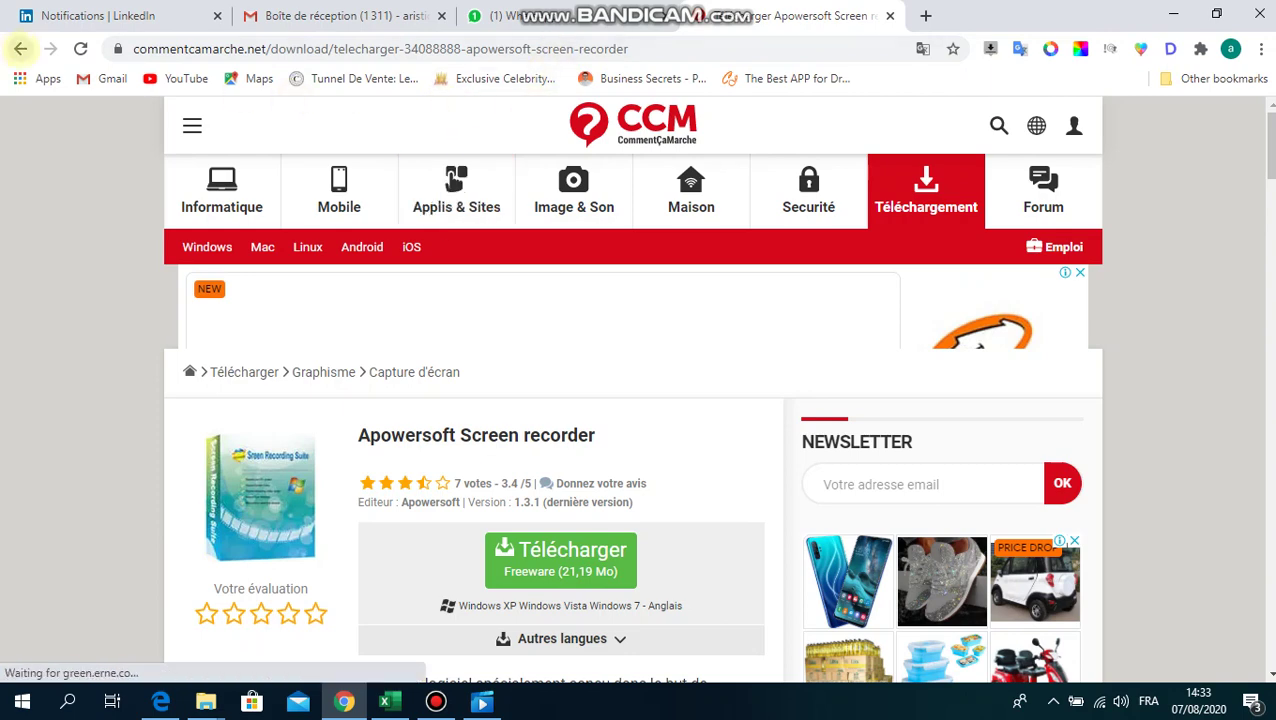
{"action": "left_click", "coordinate": [20, 48]}
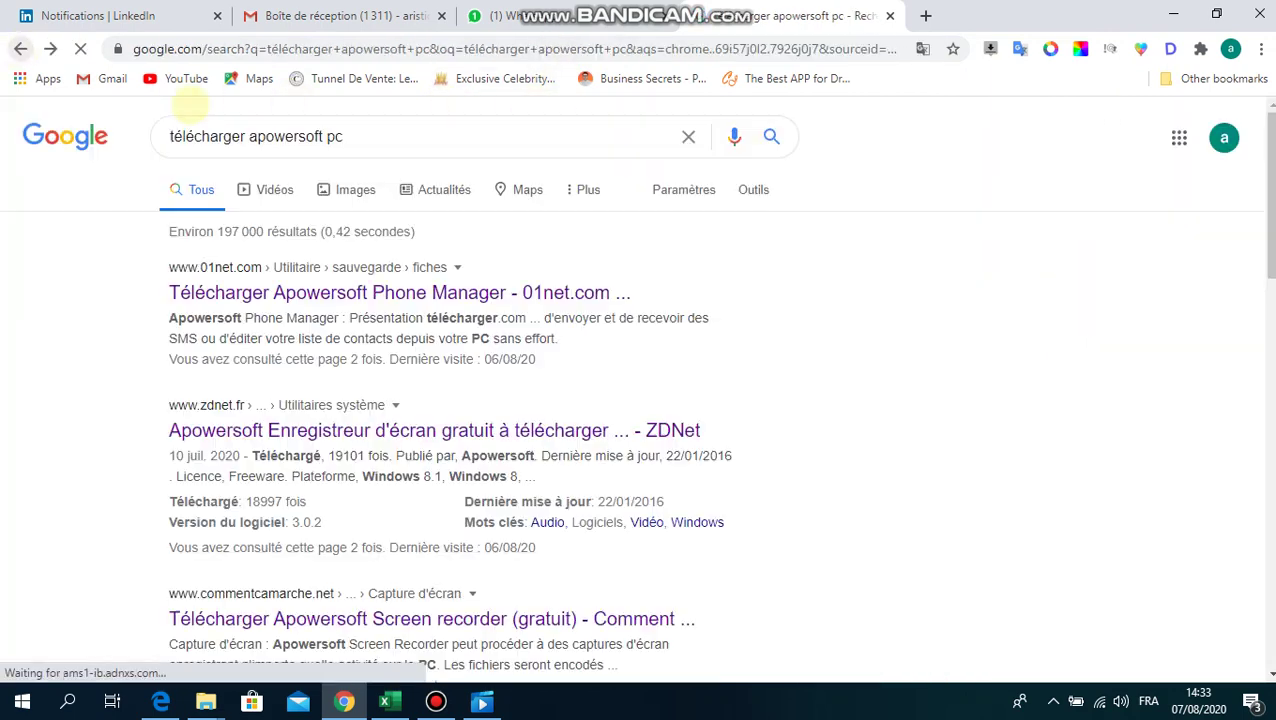
- Replace the search terms and search Google for "télécharger bandicam gratuit"
{"action": "left_click", "coordinate": [347, 136]}
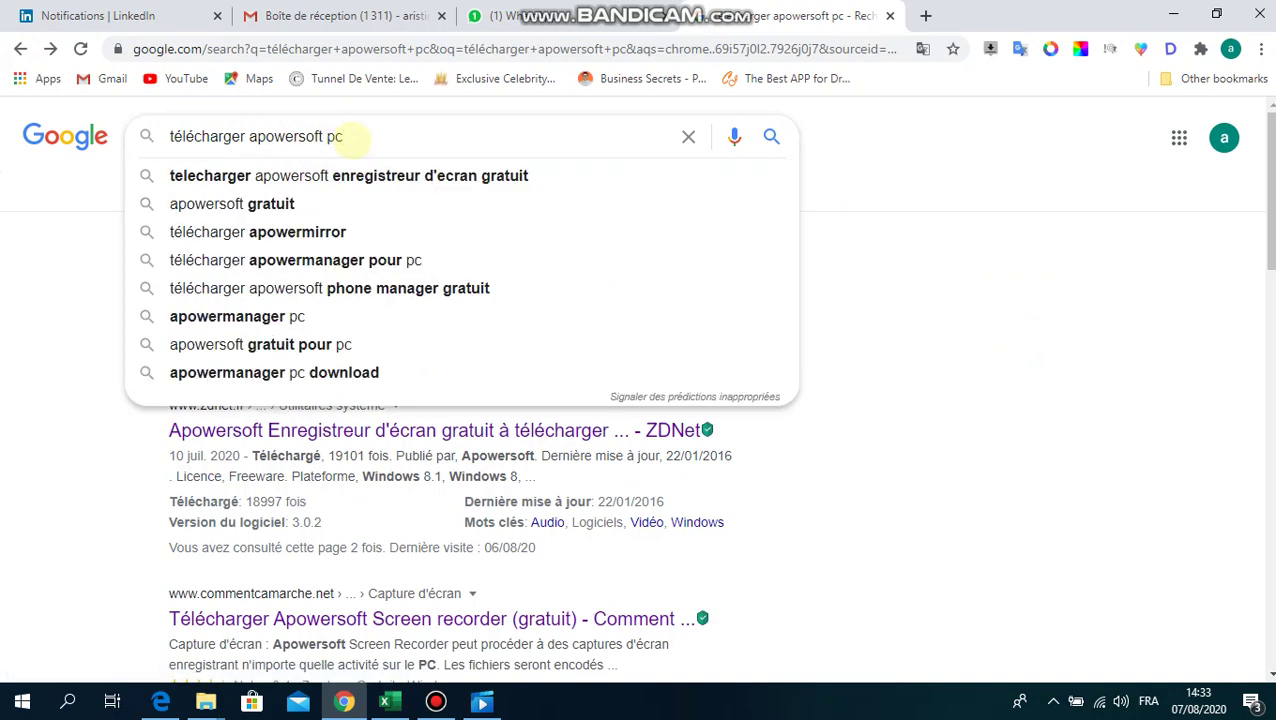
{"action": "key", "text": "BackSpace"}
{"action": "key", "text": "BackSpace"}
{"action": "key", "text": "BackSpace"}
{"action": "key", "text": "BackSpace"}
{"action": "key", "text": "BackSpace"}
{"action": "key", "text": "BackSpace"}
{"action": "key", "text": "BackSpace"}
{"action": "key", "text": "BackSpace"}
{"action": "key", "text": "BackSpace"}
{"action": "key", "text": "BackSpace"}
{"action": "key", "text": "BackSpace"}
{"action": "key", "text": "BackSpace"}
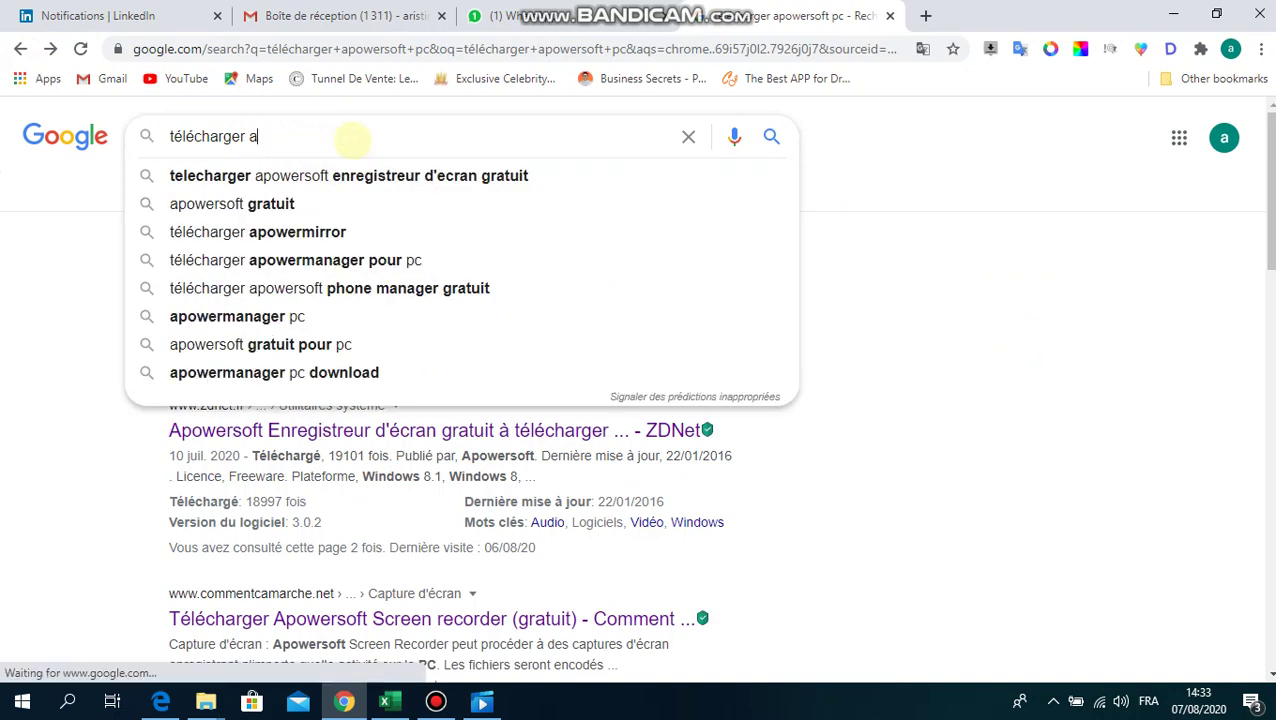
{"action": "type", "text": "bandicam"}
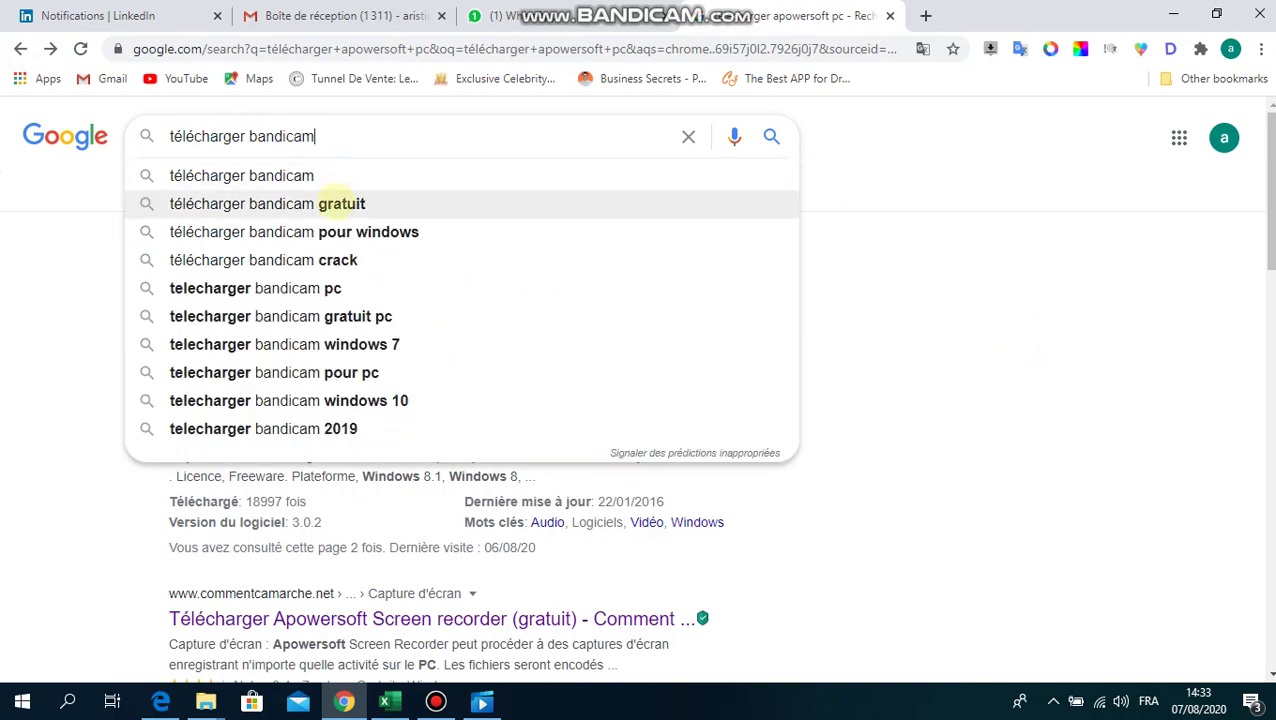
{"action": "left_click", "coordinate": [337, 203]}
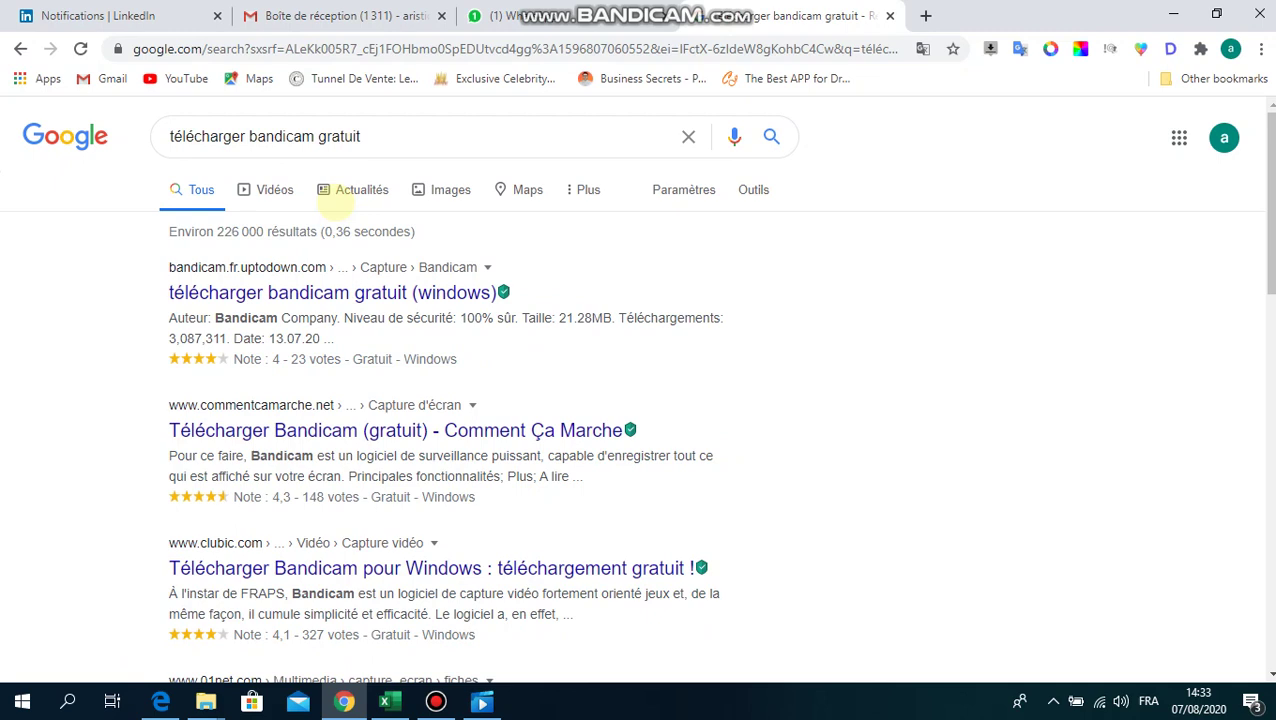
- Open the Uptodown result for Bandicam and look over its download page
{"action": "left_click", "coordinate": [340, 296]}
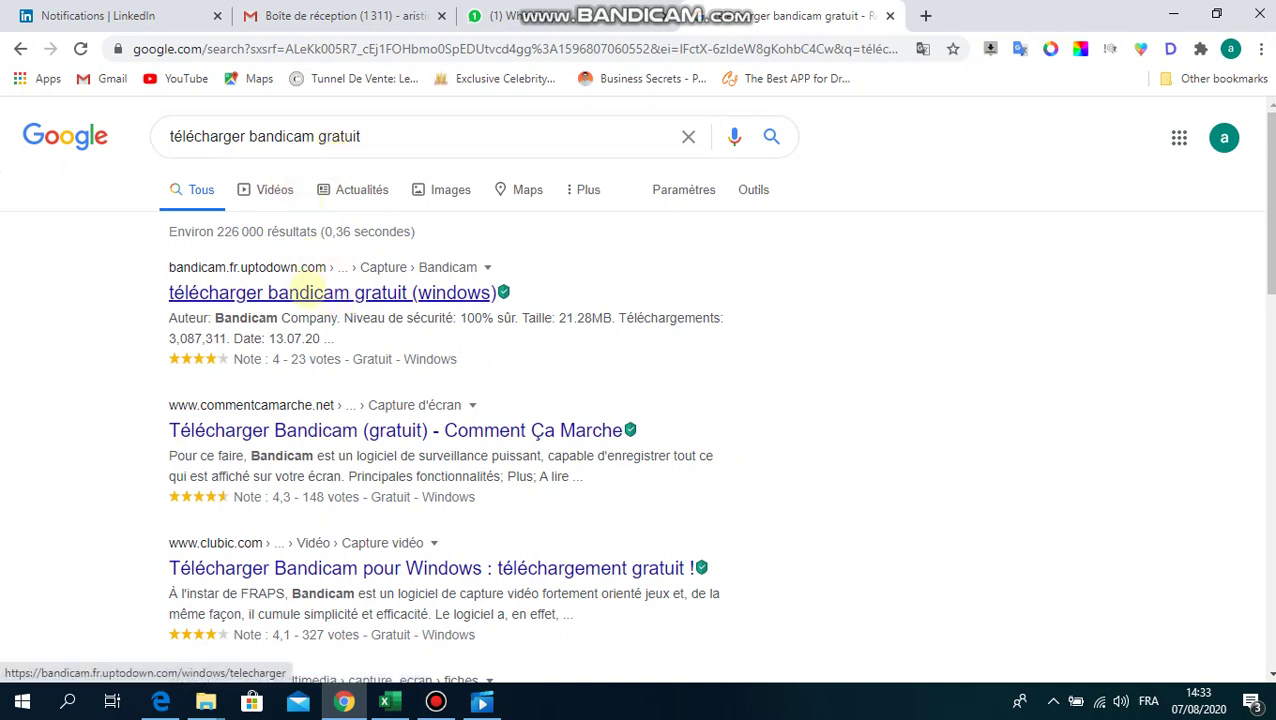
{"action": "left_click", "coordinate": [308, 291]}
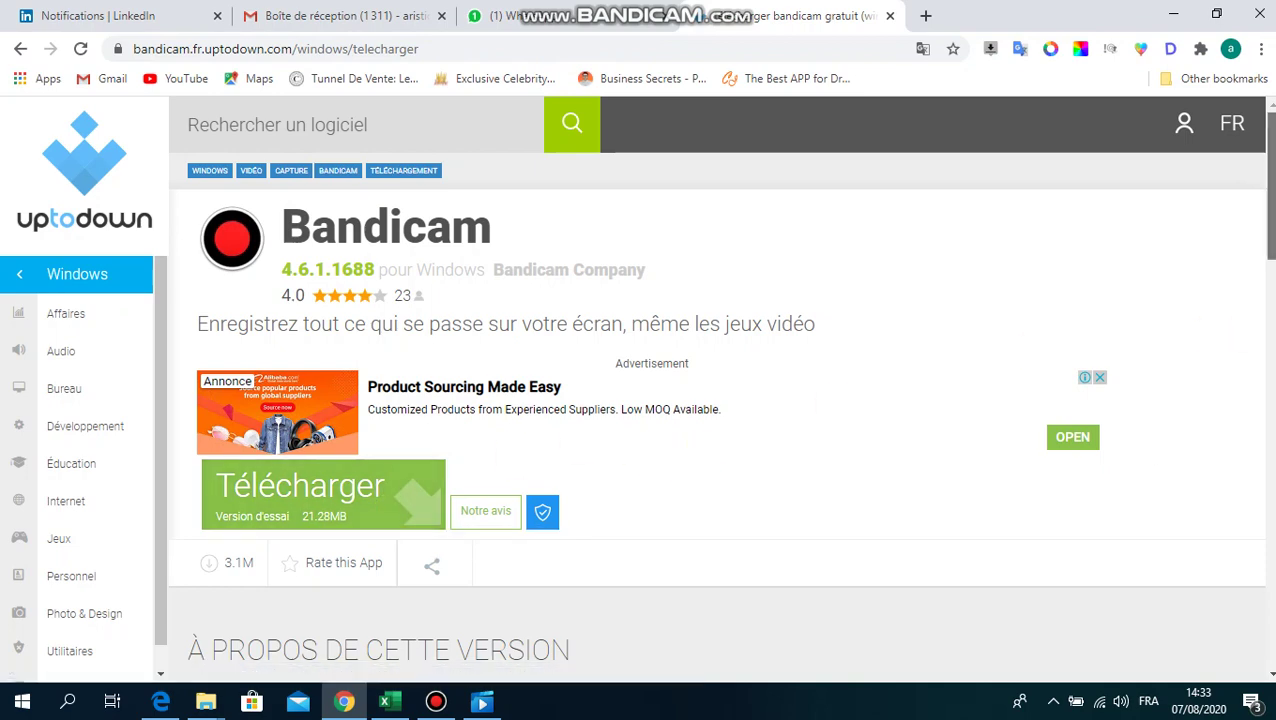
{"action": "scroll", "coordinate": [1268, 190], "scroll_direction": "down", "scroll_amount": 5}
{"action": "scroll", "coordinate": [570, 257], "scroll_direction": "up", "scroll_amount": 5}
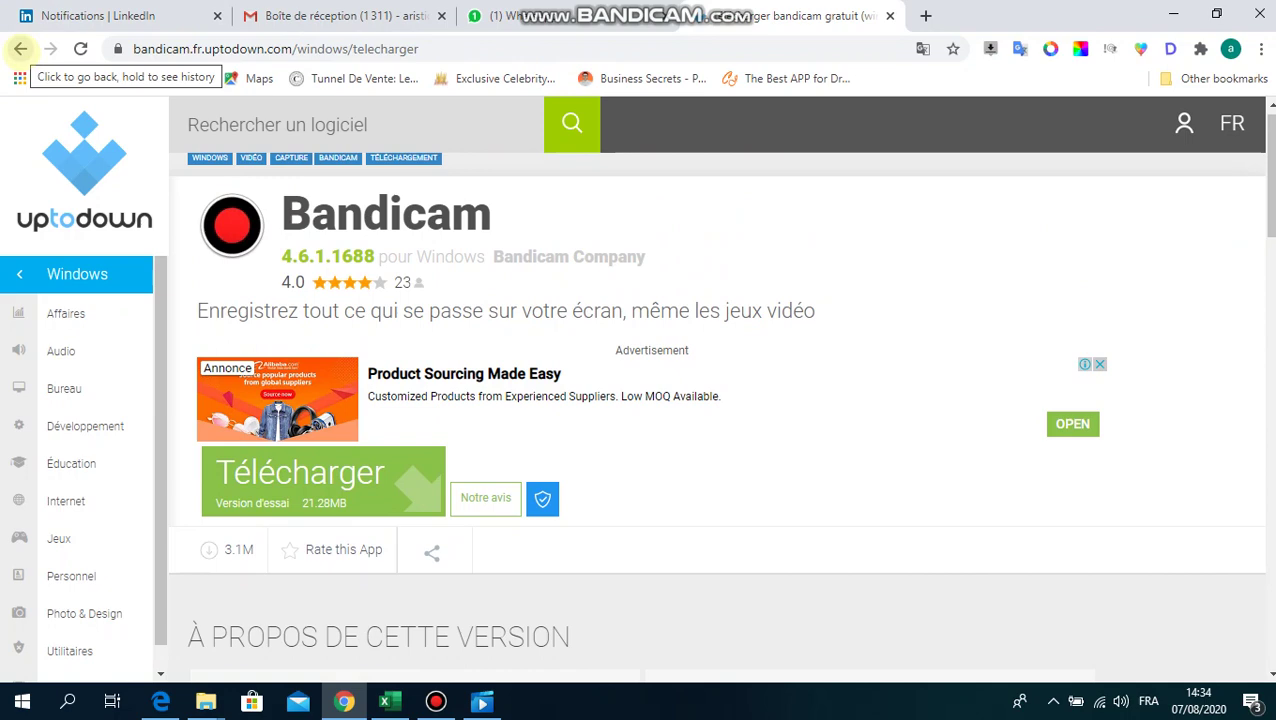
- Return to the search results and look over the CommentCaMarche download page for Bandicam
{"action": "left_click", "coordinate": [20, 49]}
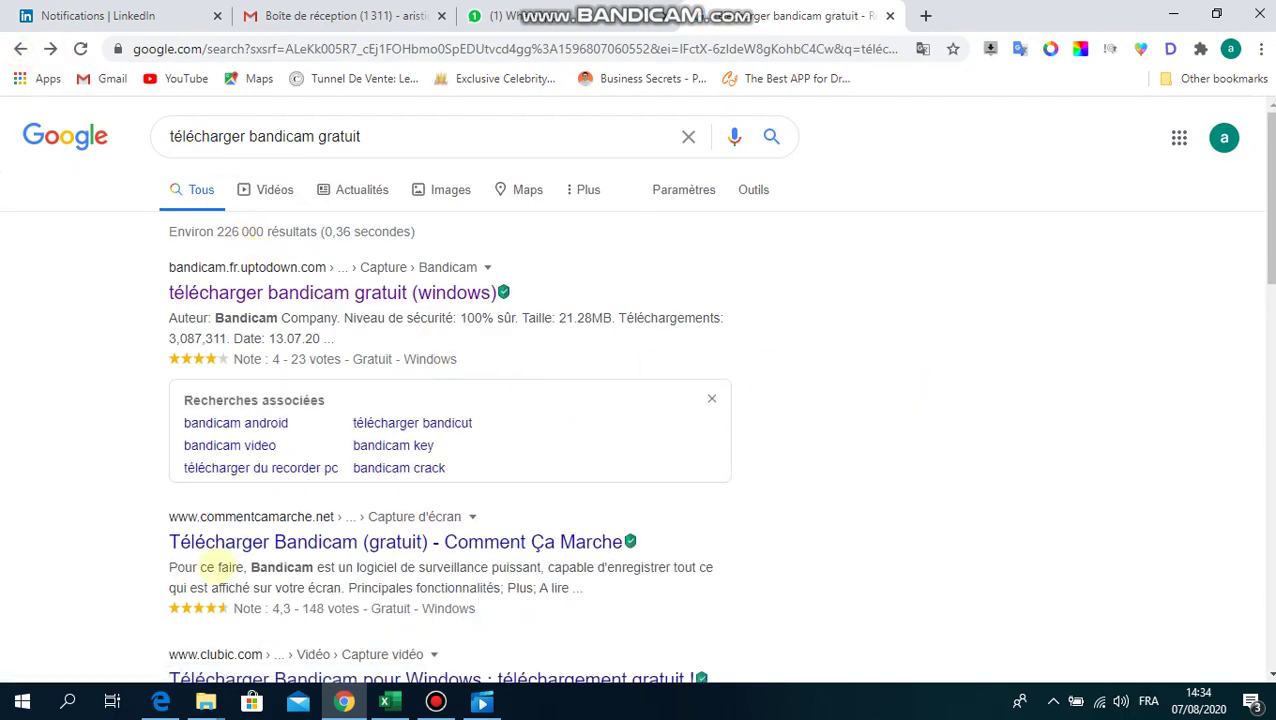
{"action": "left_click", "coordinate": [255, 541]}
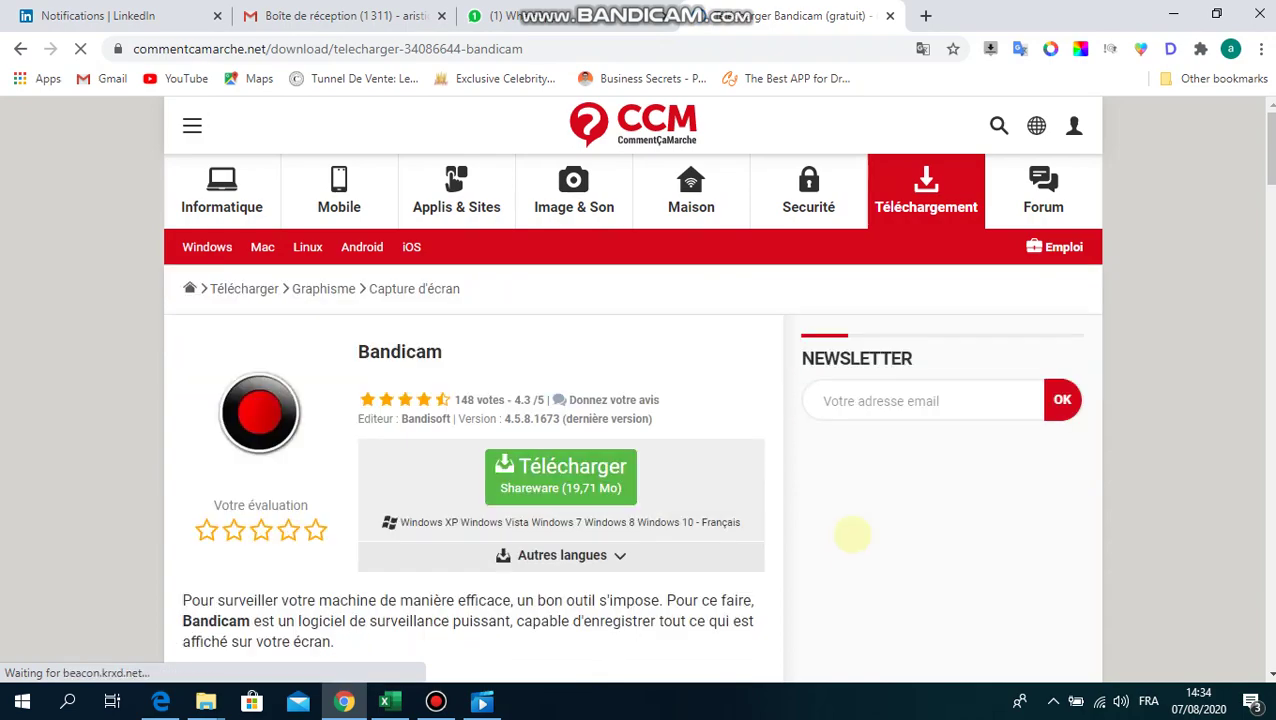
{"action": "scroll", "coordinate": [852, 532], "scroll_direction": "down", "scroll_amount": 3}
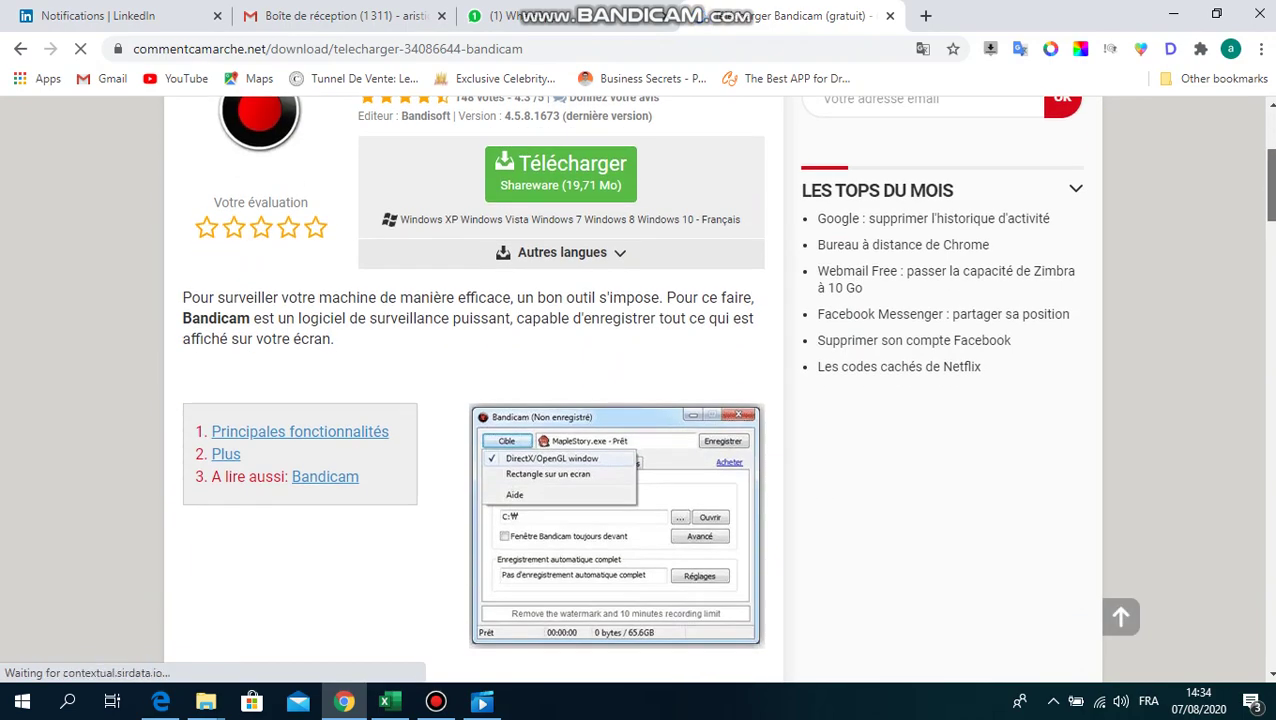
{"action": "left_click", "coordinate": [1120, 617]}
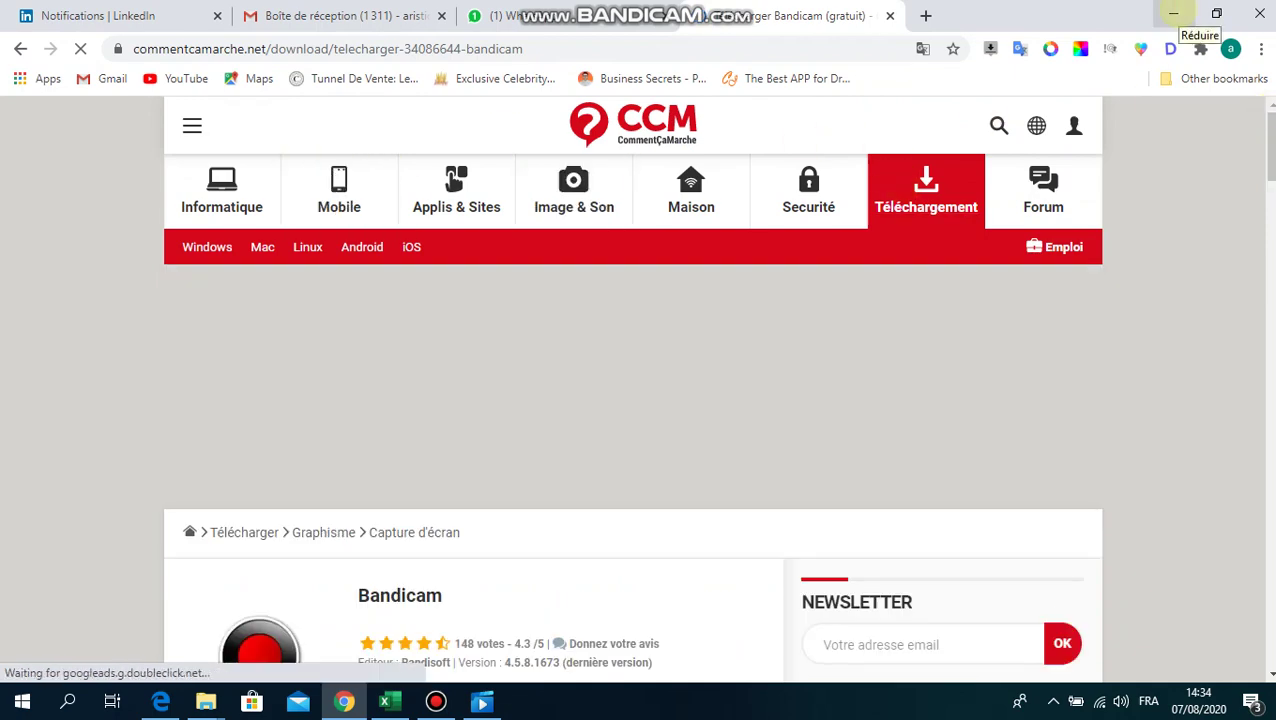
- Minimise the browser, switch to the Bandicam window and show its general settings
{"action": "left_click", "coordinate": [1174, 14]}
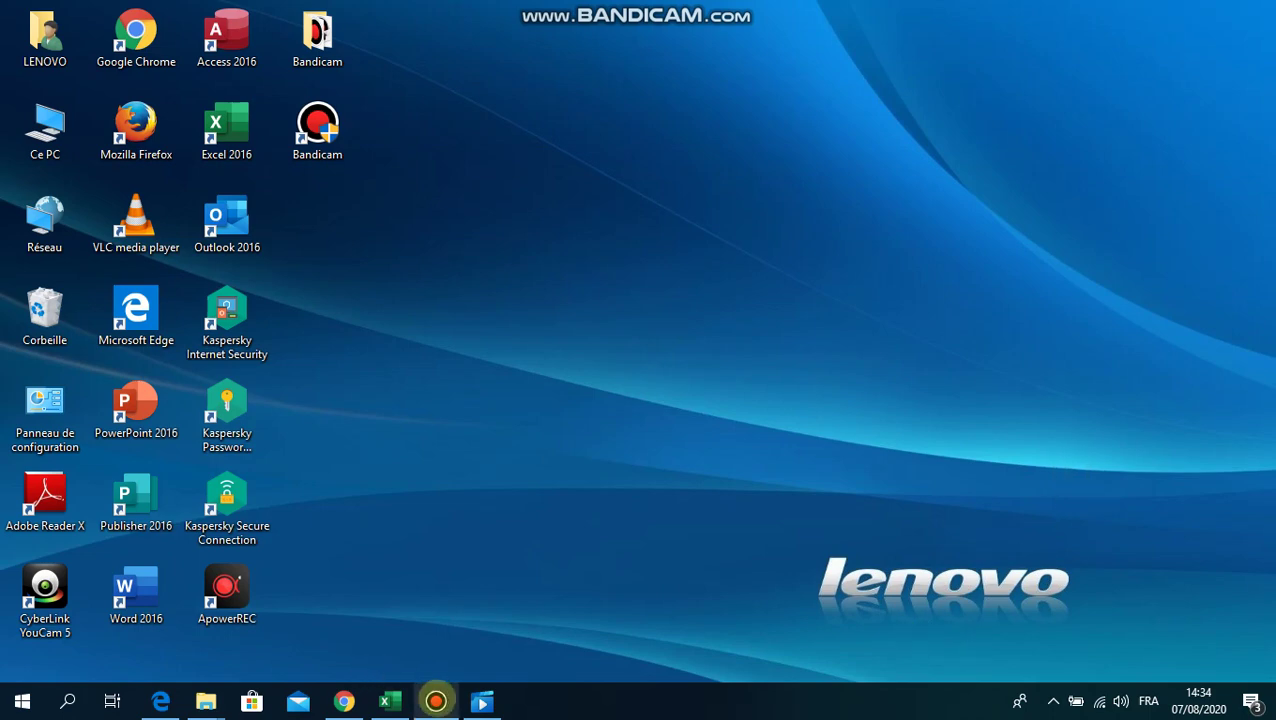
{"action": "left_click", "coordinate": [436, 700]}
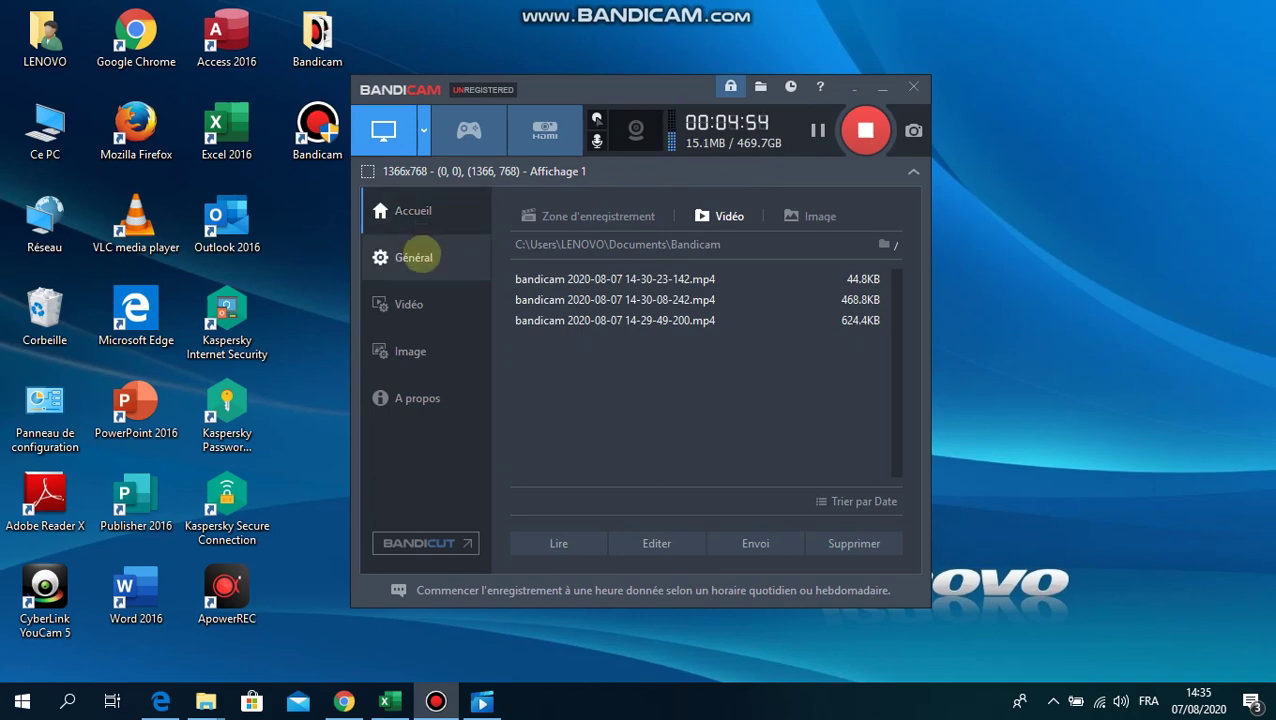
{"action": "left_click", "coordinate": [413, 258]}
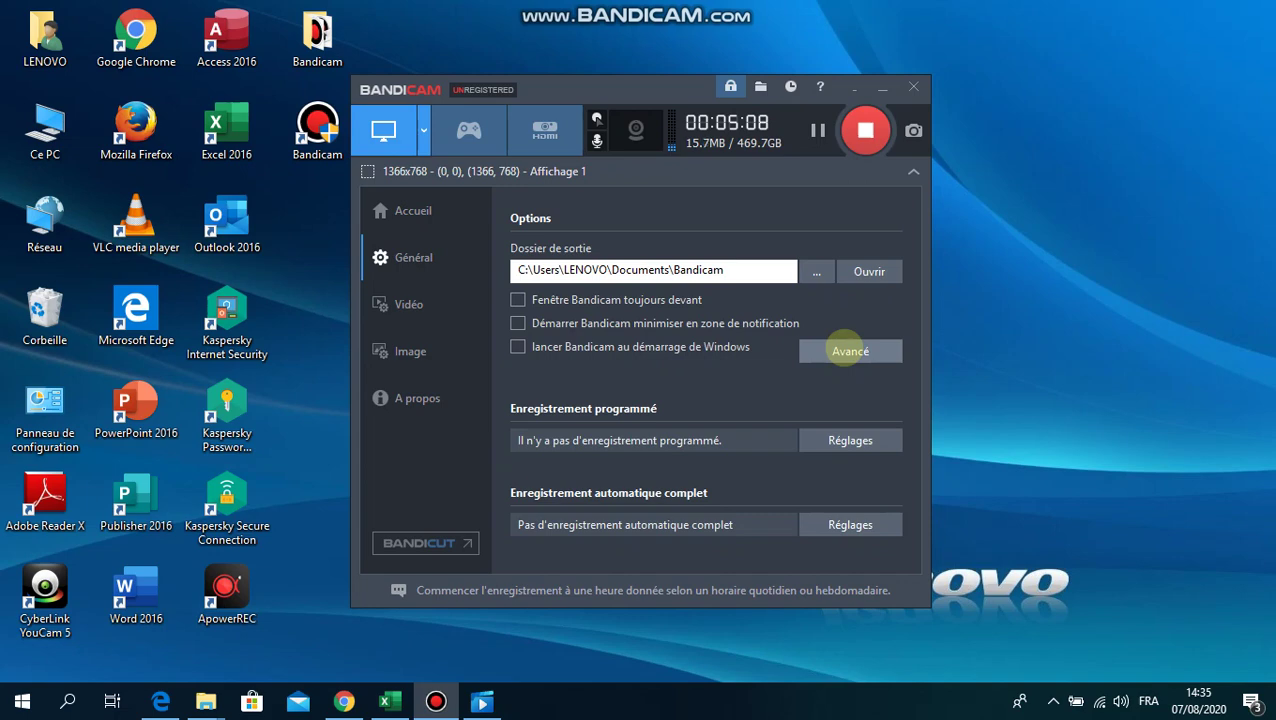
- Open Bandicam's advanced options and look over the output, target API, language and other settings
{"action": "left_click", "coordinate": [848, 350]}
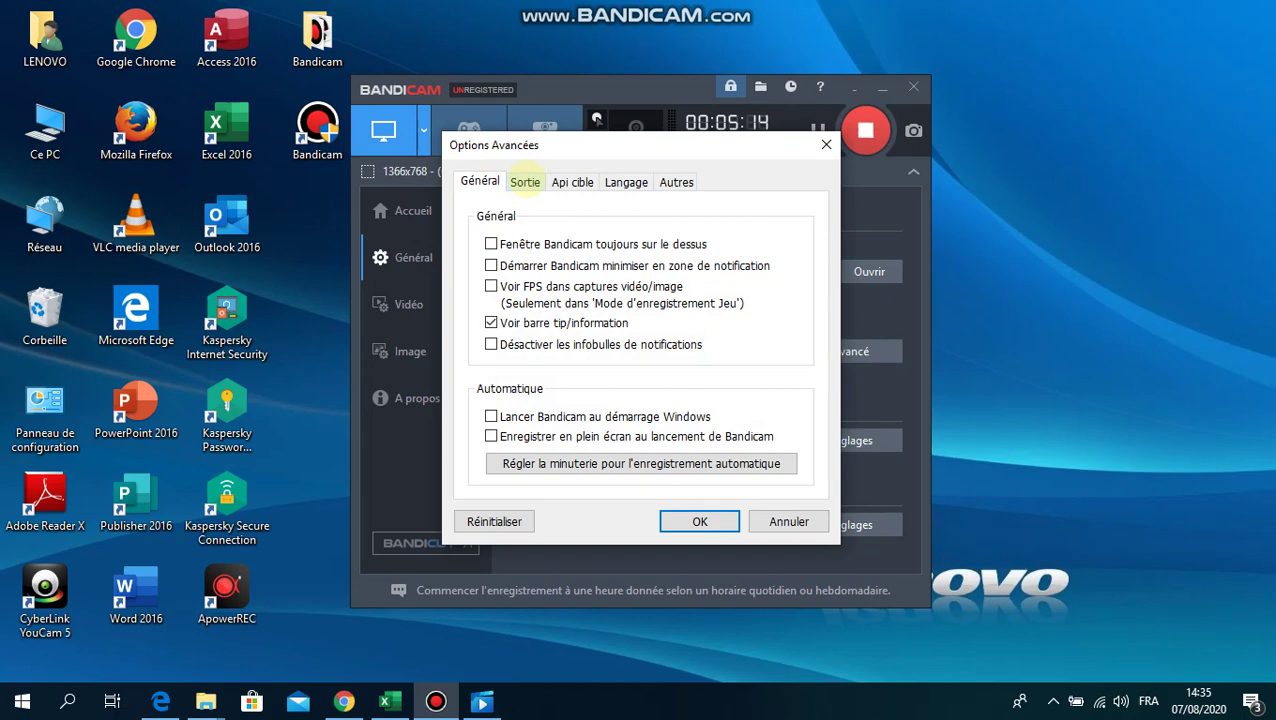
{"action": "left_click", "coordinate": [525, 180]}
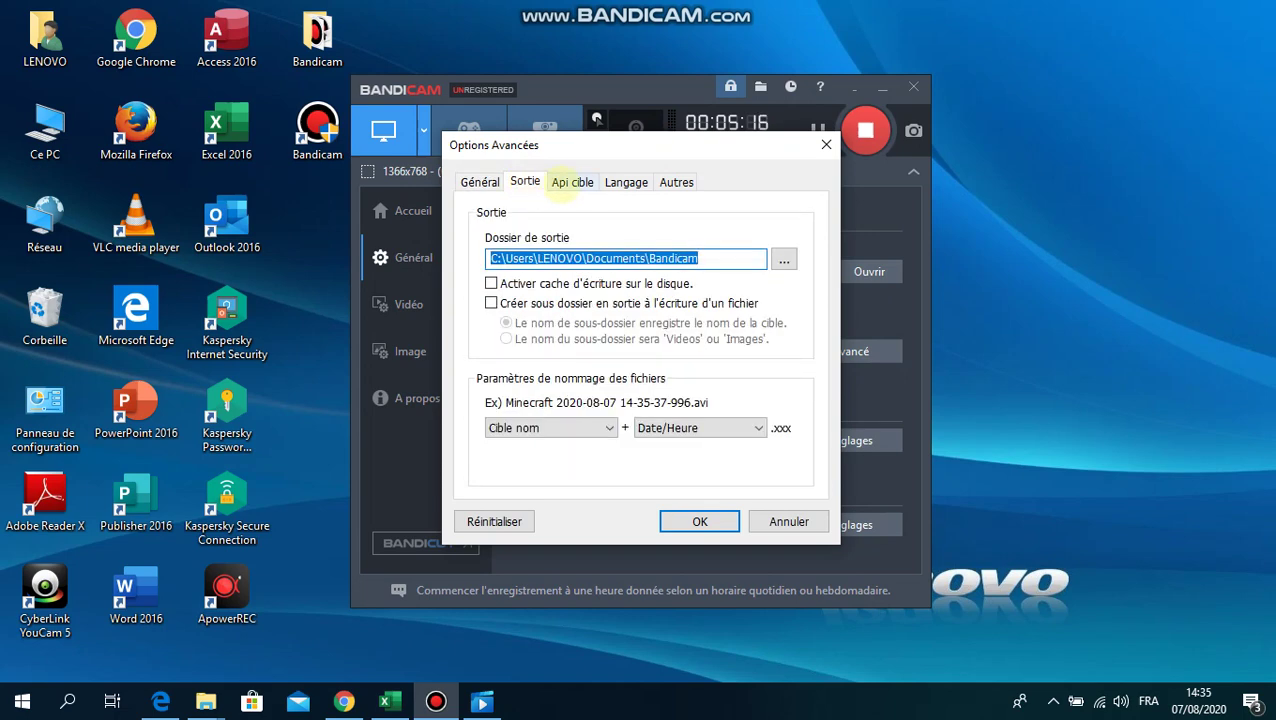
{"action": "left_click", "coordinate": [572, 182]}
{"action": "left_click", "coordinate": [626, 182]}
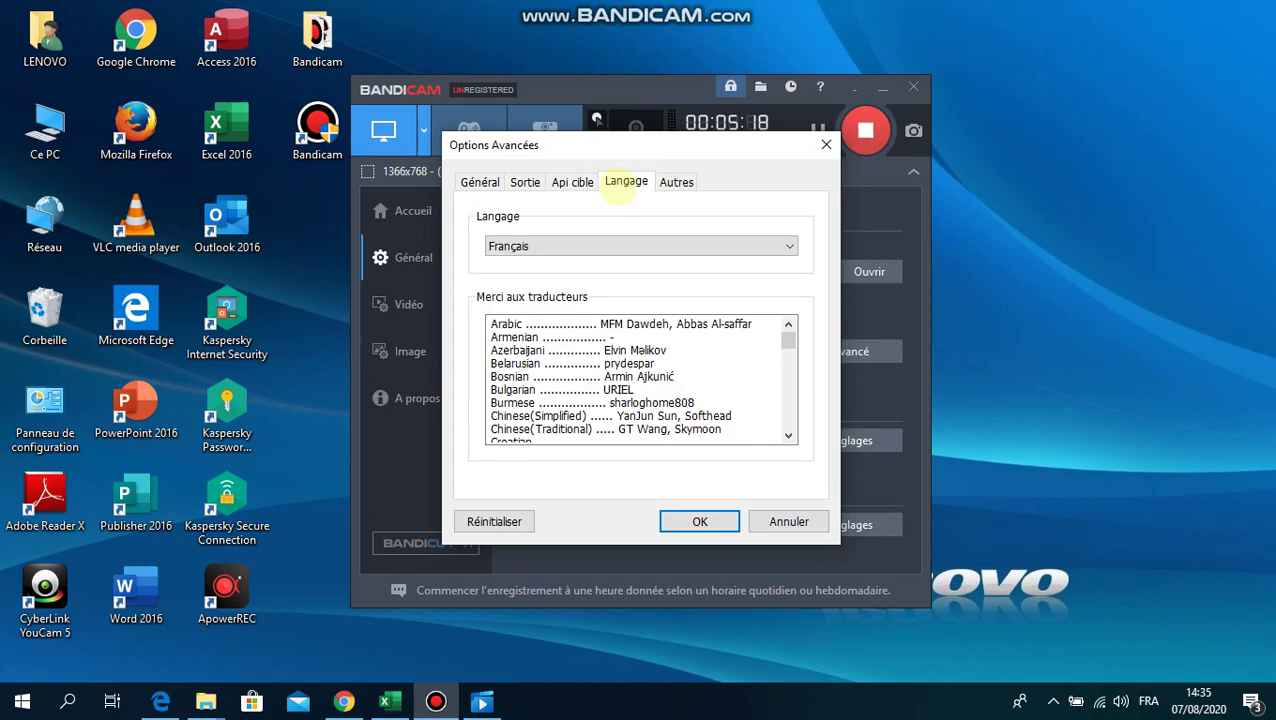
{"action": "left_click", "coordinate": [676, 182]}
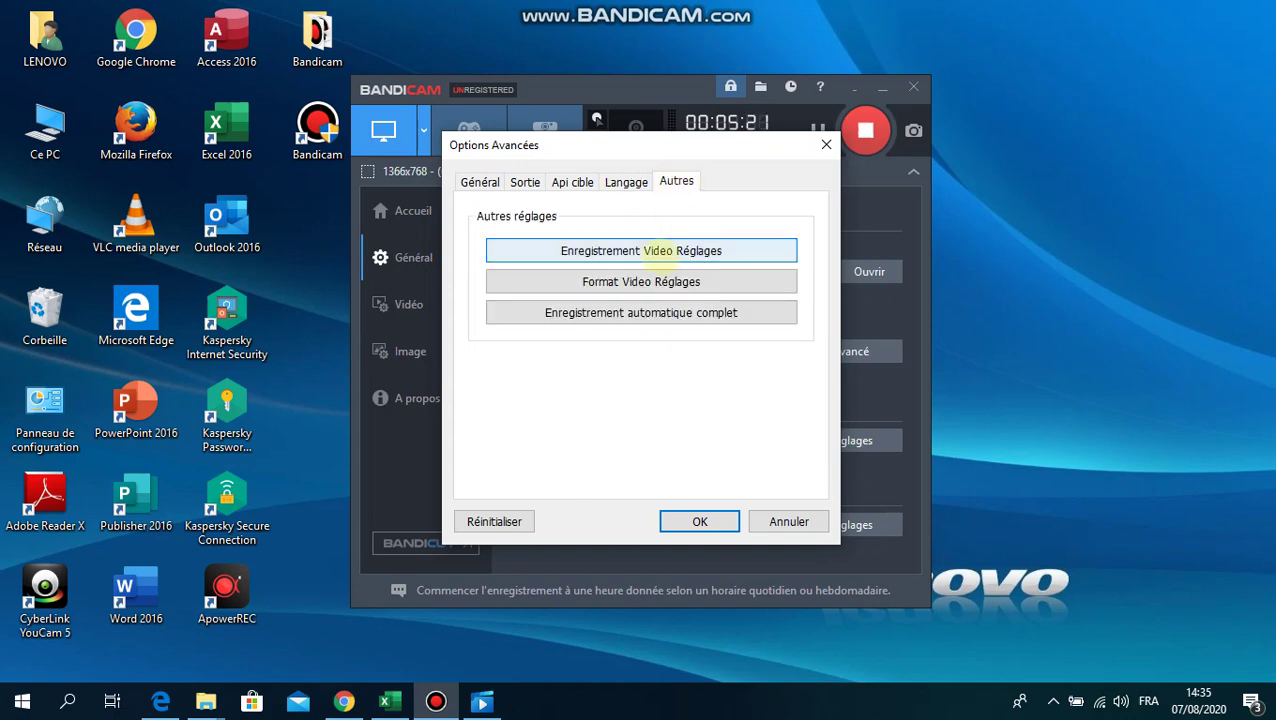
- In the video recording settings, enable the webcam overlay and set its size to 26%, X position to 92% and Y position to 94%
{"action": "left_click", "coordinate": [663, 250]}
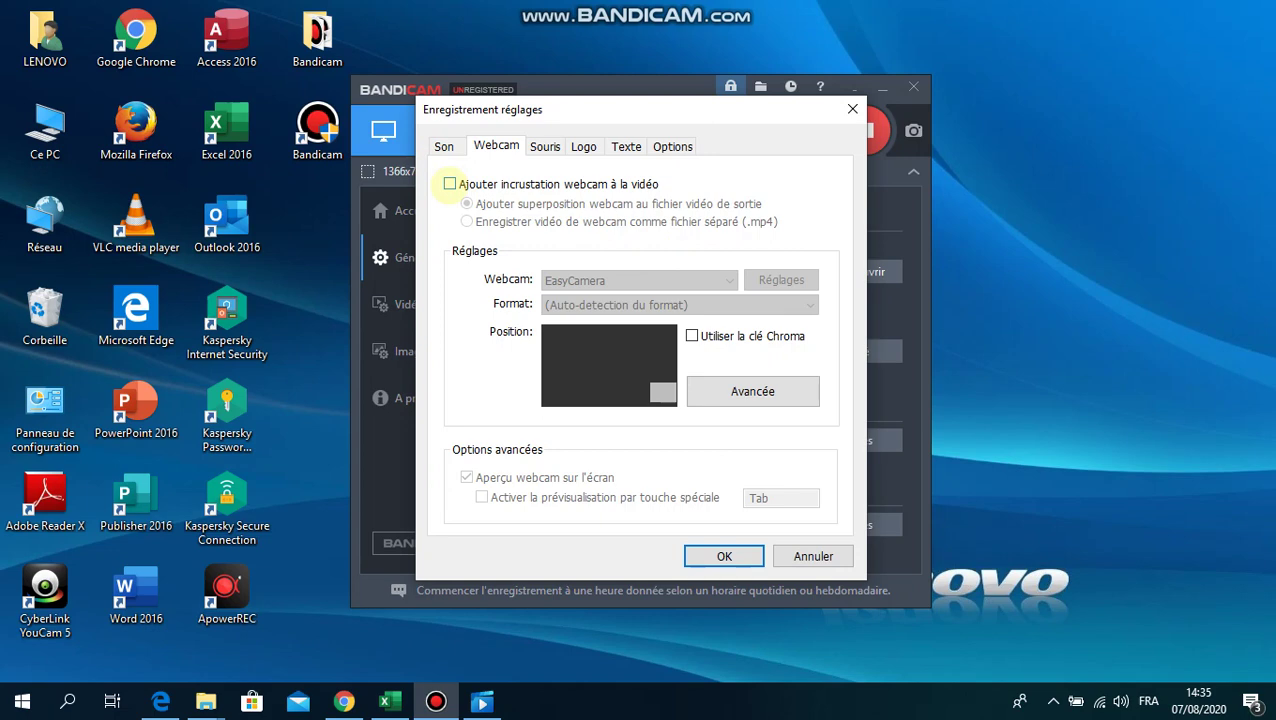
{"action": "left_click", "coordinate": [449, 184]}
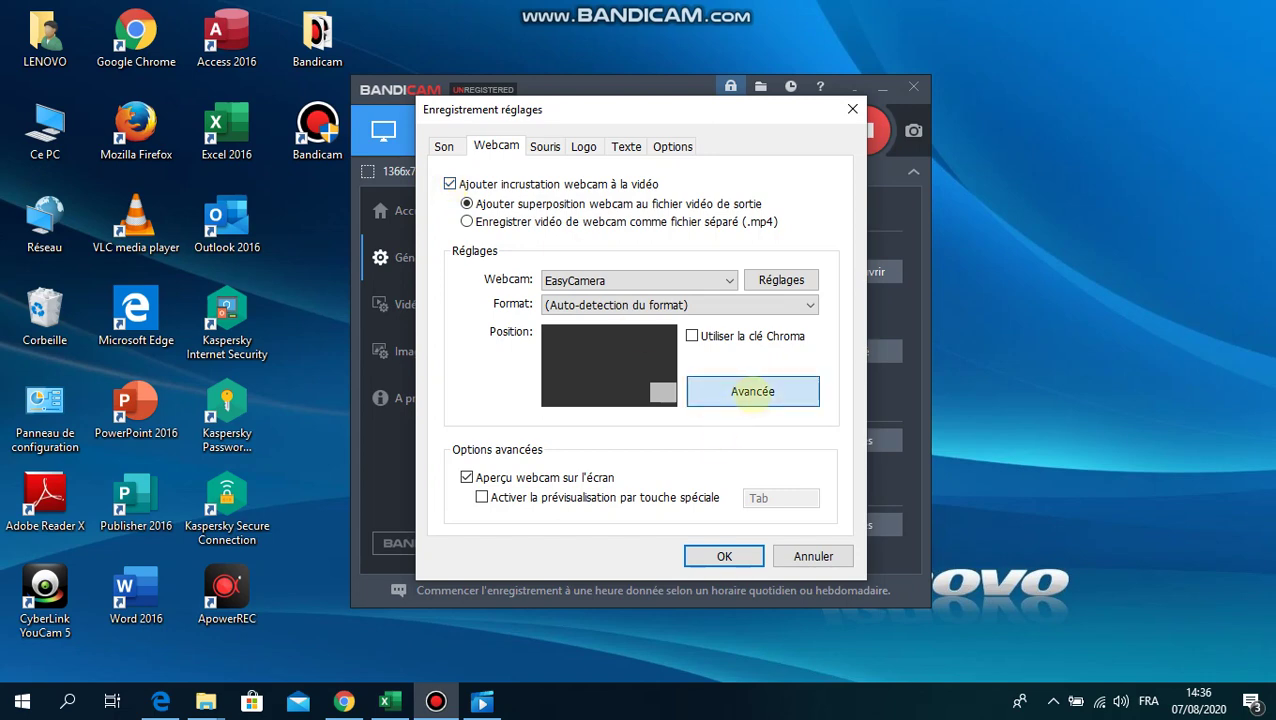
{"action": "left_click", "coordinate": [752, 391]}
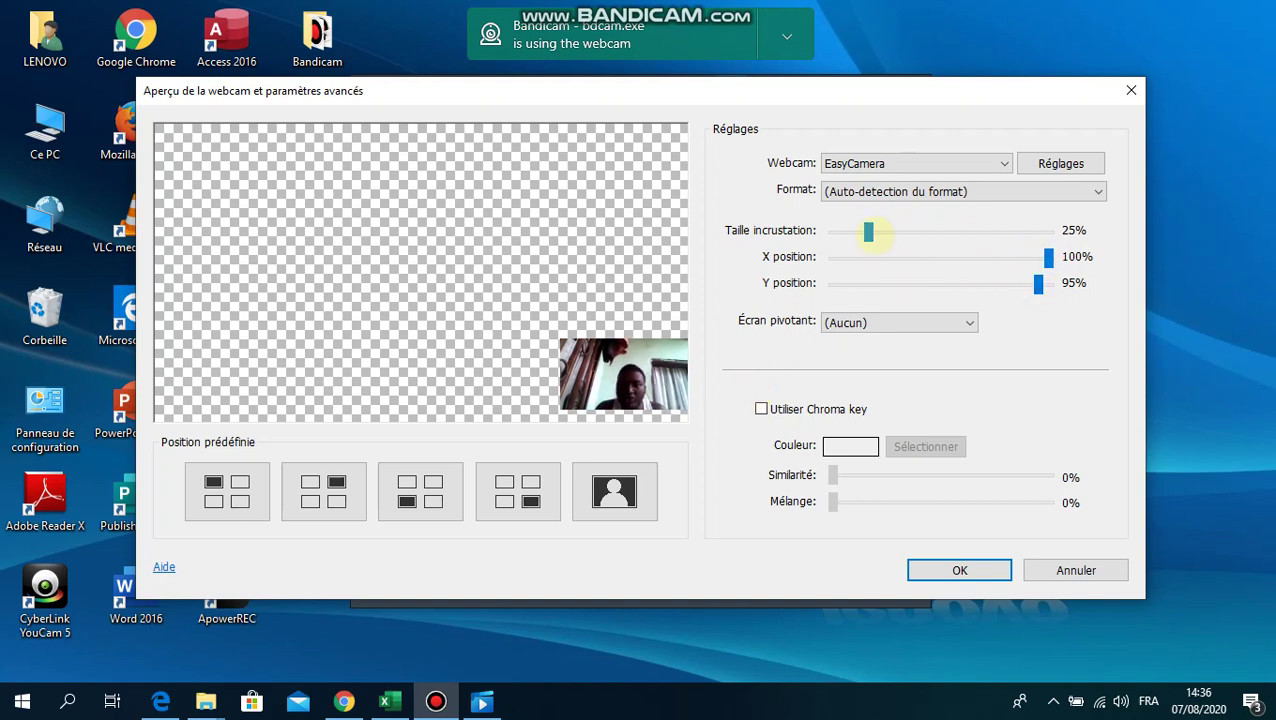
{"action": "mouse_move", "coordinate": [869, 231]}
{"action": "left_mouse_down"}
{"action": "mouse_move", "coordinate": [943, 231]}
{"action": "mouse_move", "coordinate": [867, 231]}
{"action": "left_mouse_up"}
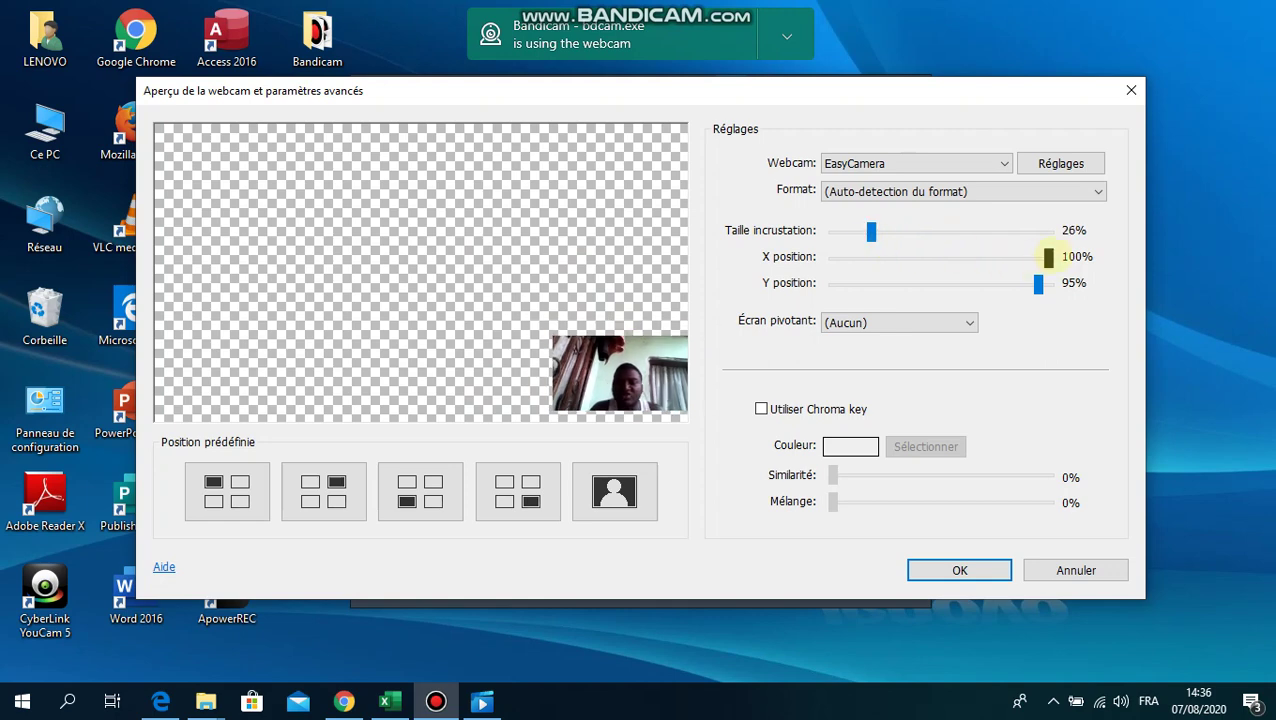
{"action": "left_click_drag", "start_coordinate": [1048, 257], "coordinate": [1031, 307]}
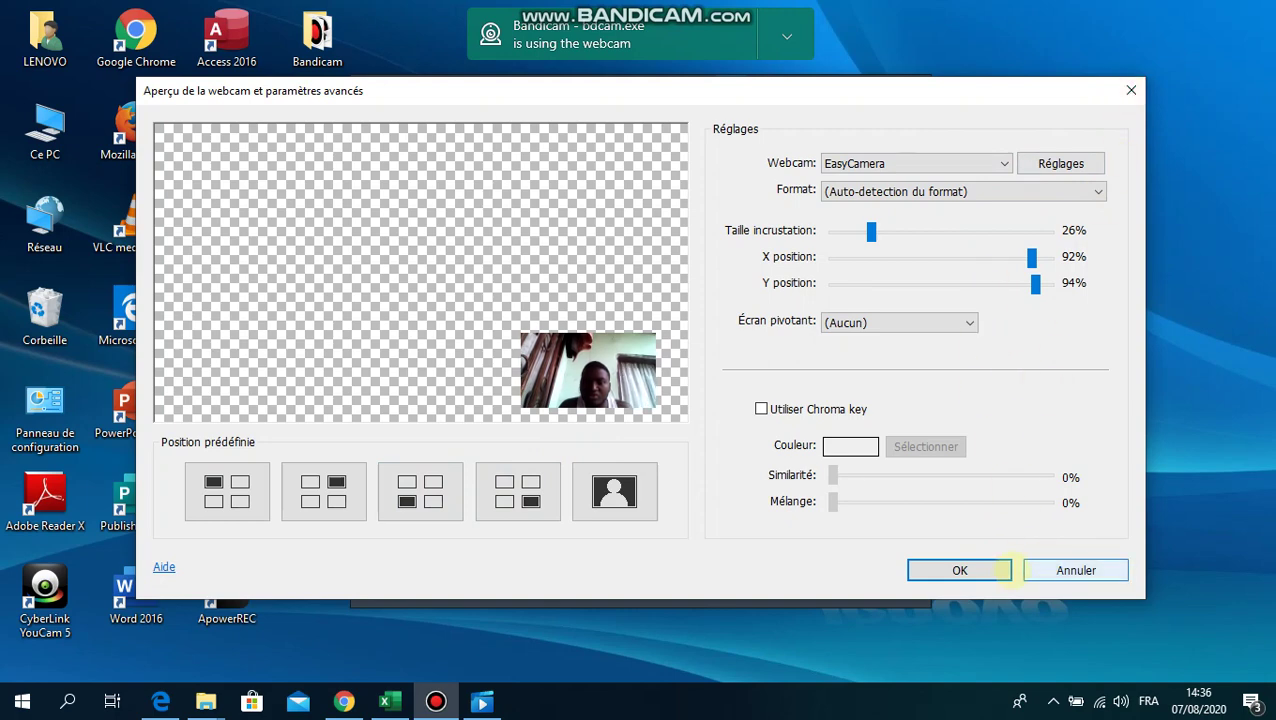
{"action": "left_click", "coordinate": [995, 571]}
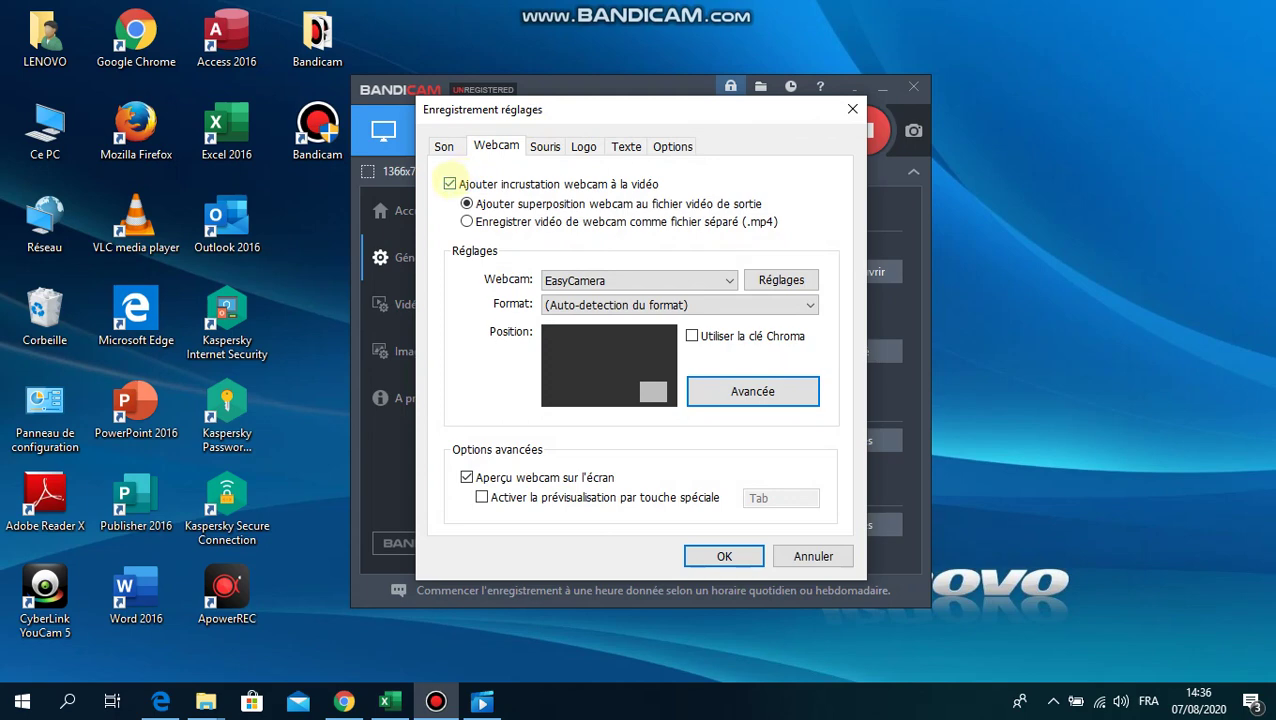
- Turn off the webcam overlay and look over the mouse effect settings
{"action": "left_click", "coordinate": [450, 184]}
{"action": "left_click", "coordinate": [546, 142]}
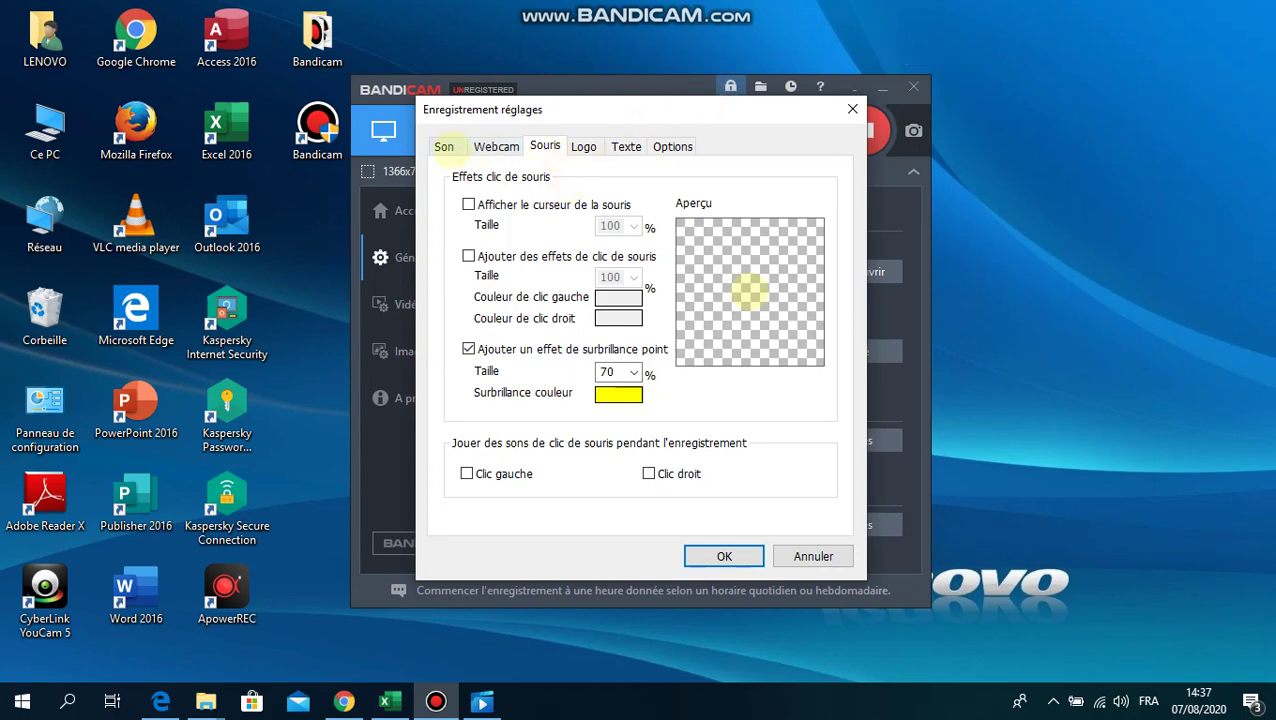
- Look over the available primary and secondary sound sources in the recording settings, and close both settings dialogs with OK
{"action": "left_click", "coordinate": [444, 146]}
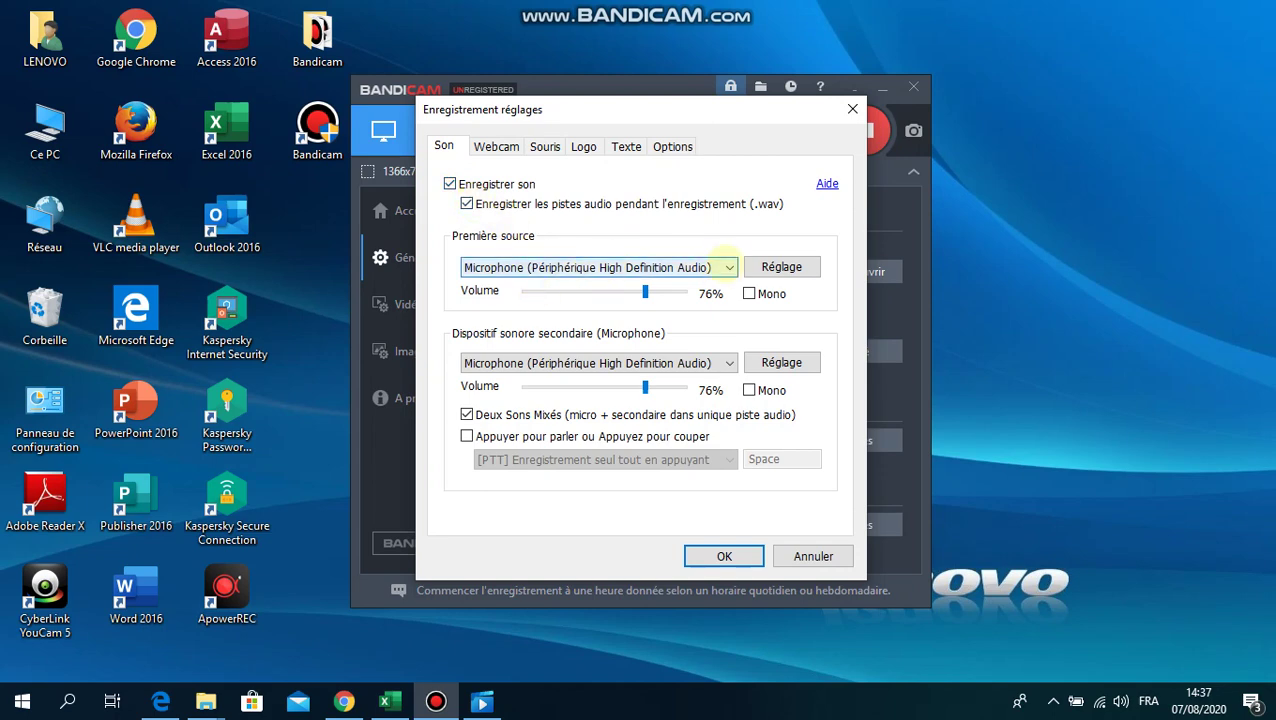
{"action": "left_click", "coordinate": [725, 262]}
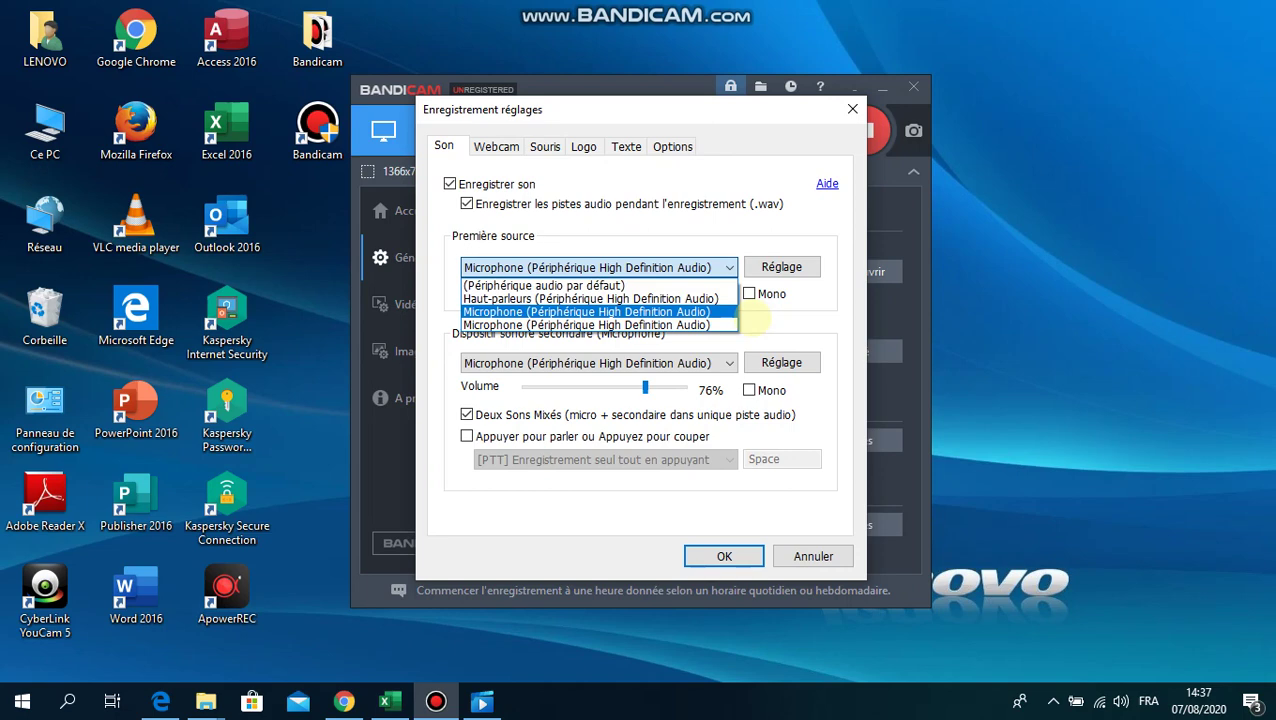
{"action": "left_click", "coordinate": [756, 316]}
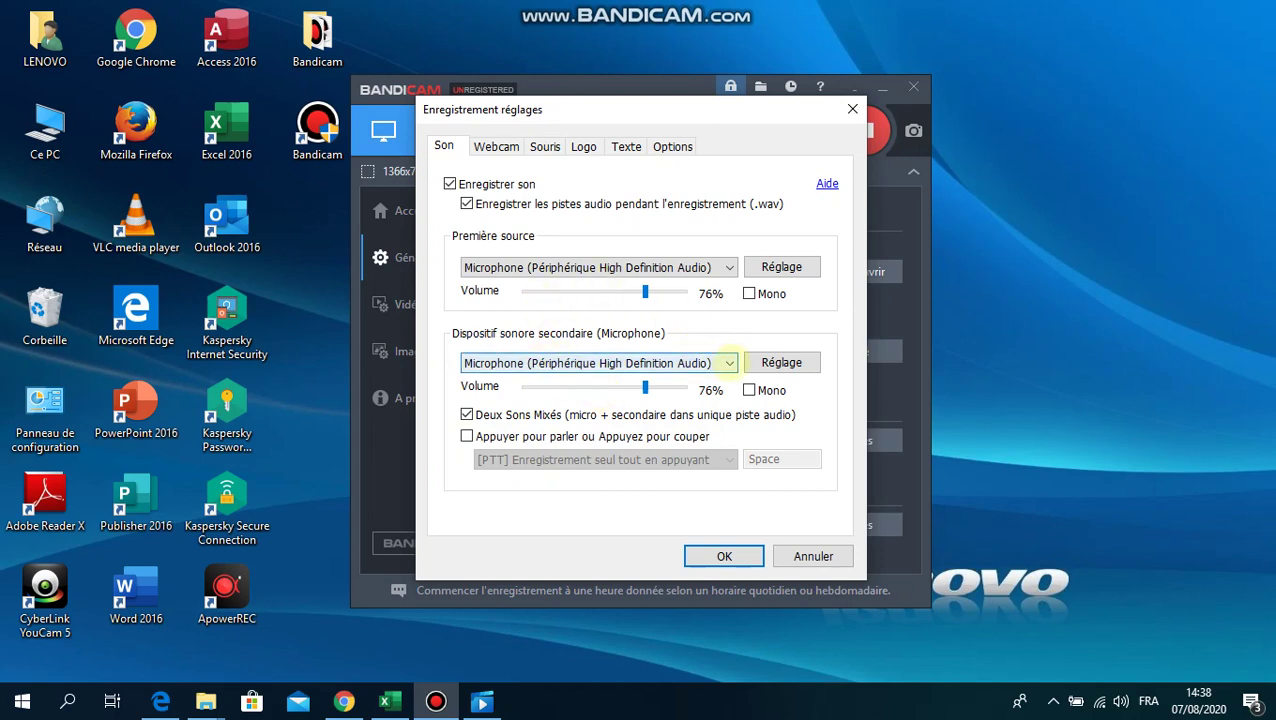
{"action": "left_click", "coordinate": [730, 362]}
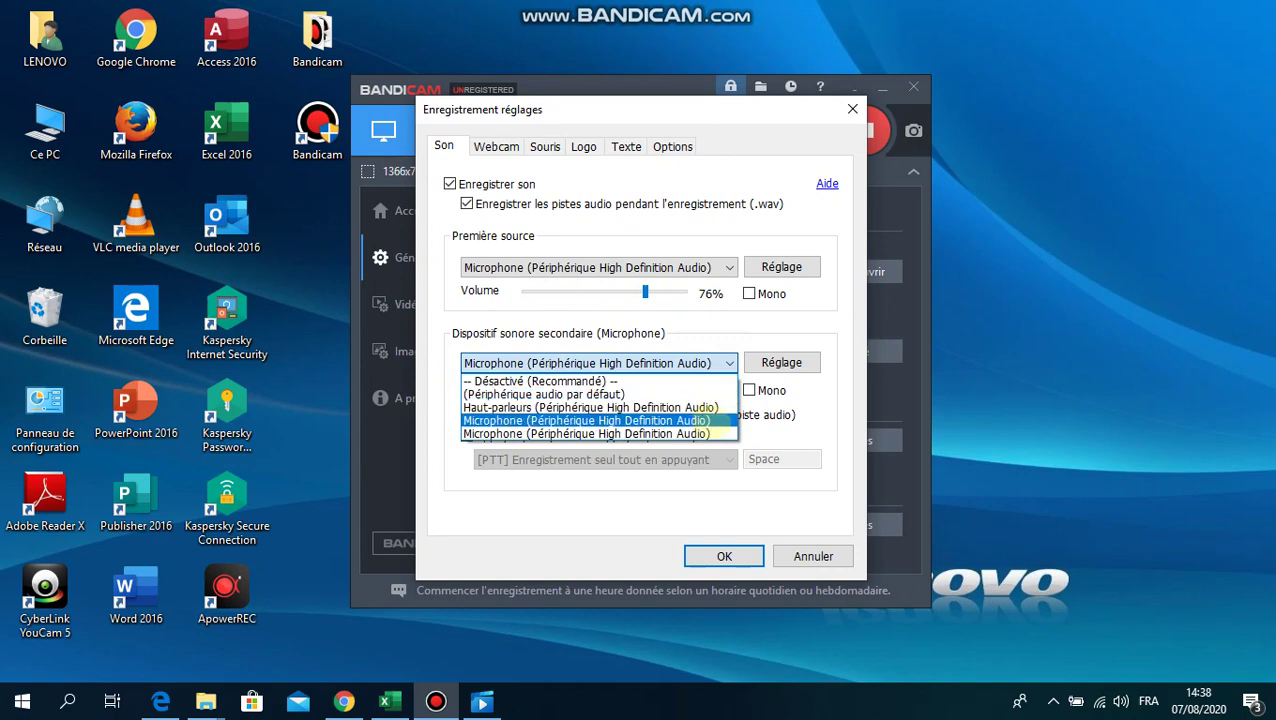
{"action": "left_click", "coordinate": [846, 395]}
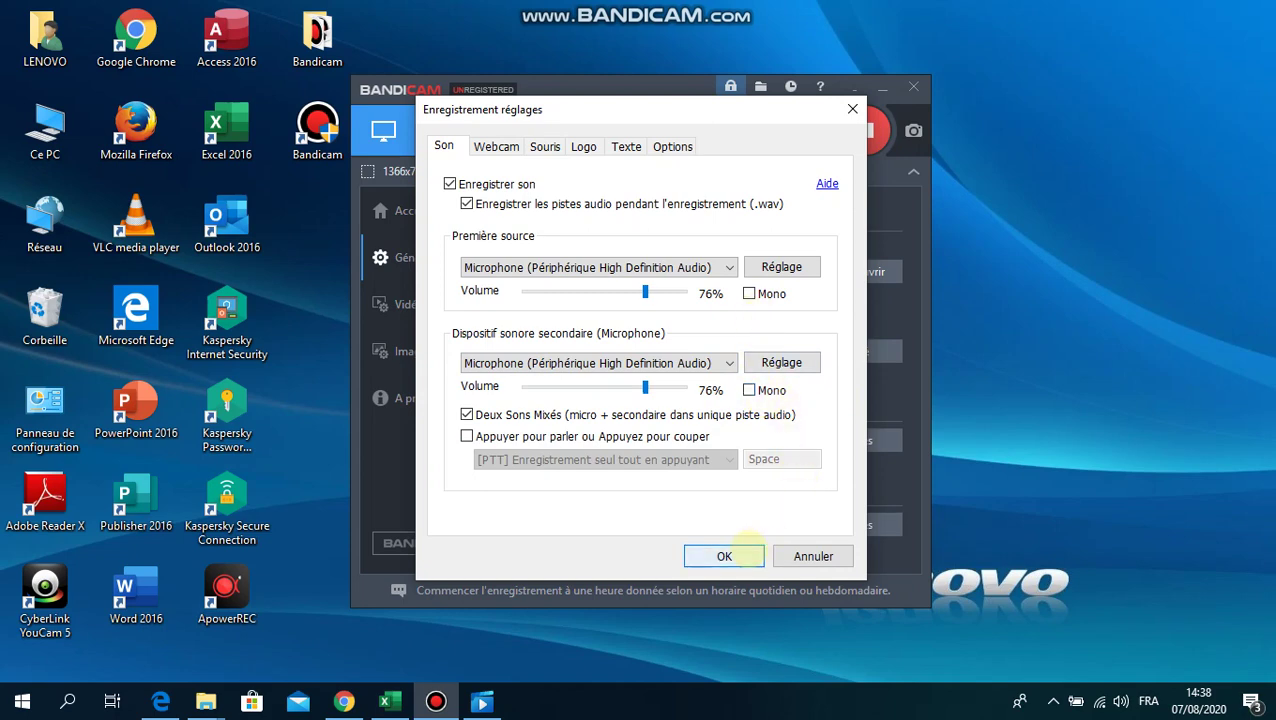
{"action": "left_click", "coordinate": [749, 553]}
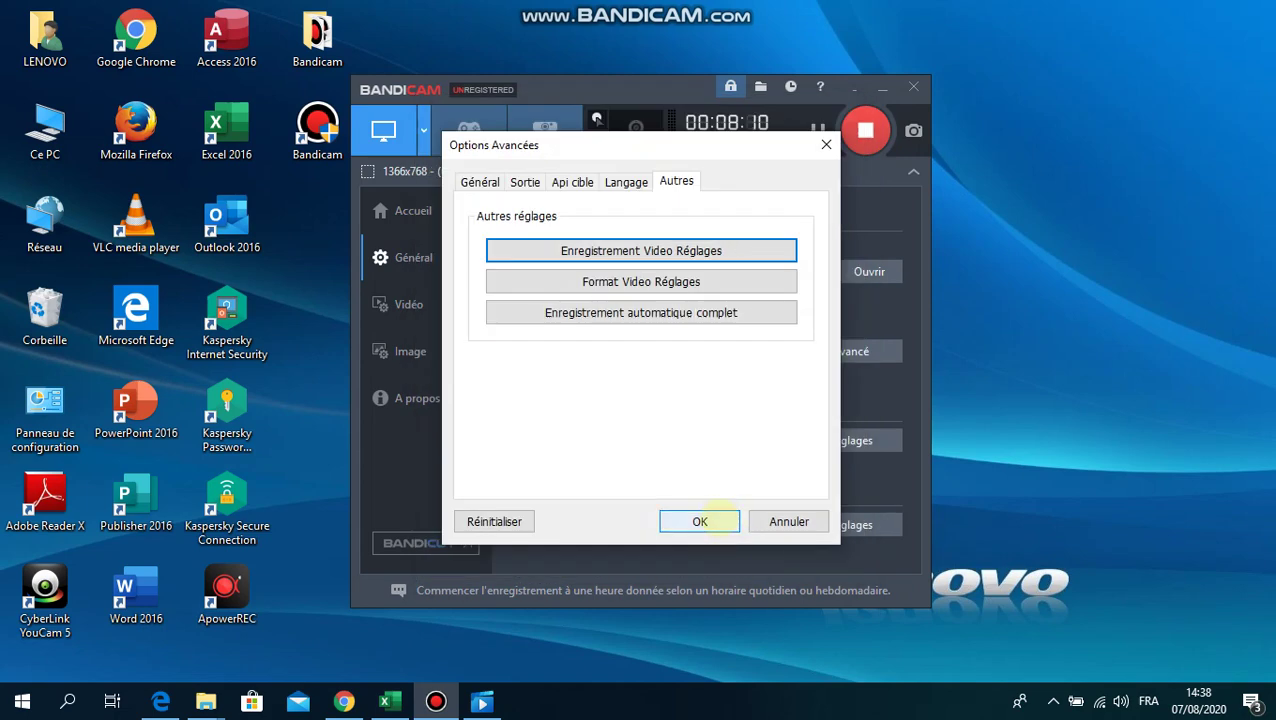
{"action": "left_click", "coordinate": [700, 521]}
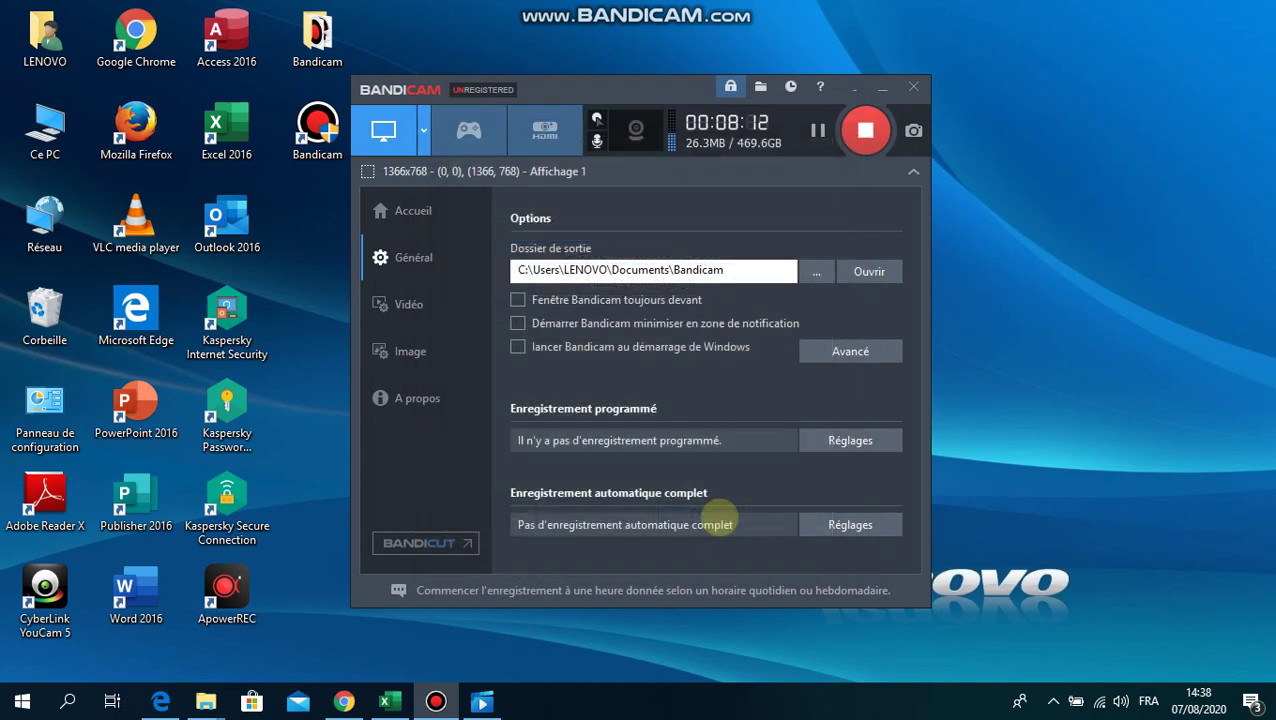